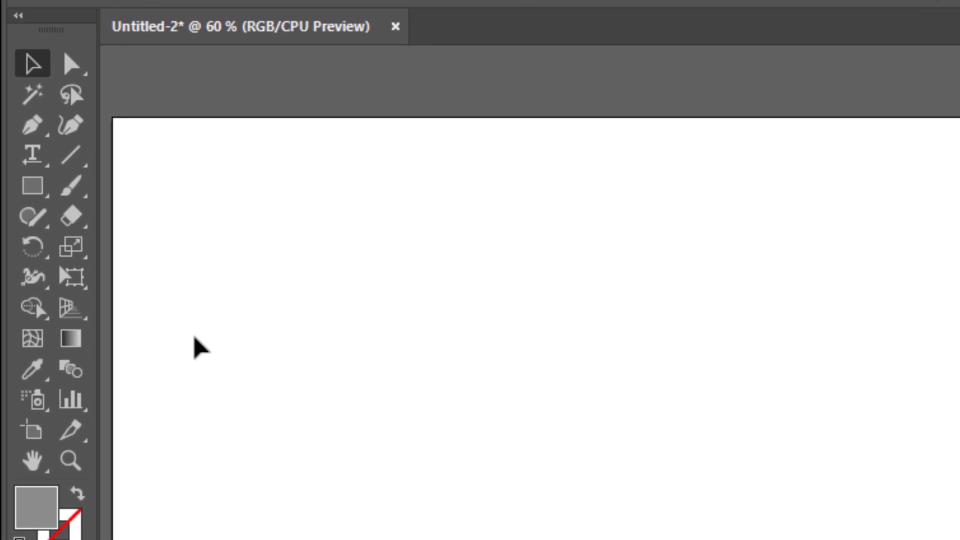
Draw a gray rectangle of 1366 × 768 px covering the whole artboard, then deselect it
{"action": "left_click", "coordinate": [44, 191]}
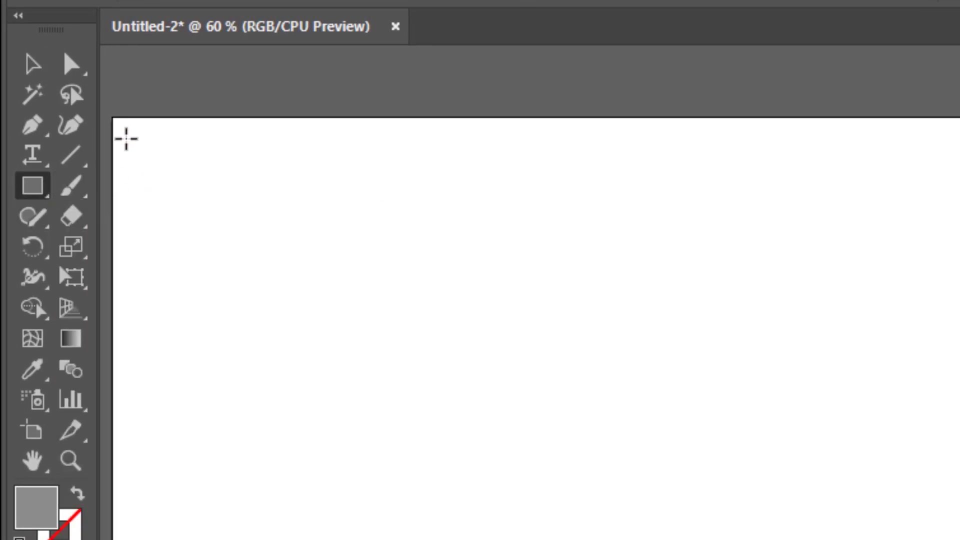
{"action": "left_click_drag", "start_coordinate": [108, 117], "coordinate": [959, 539]}
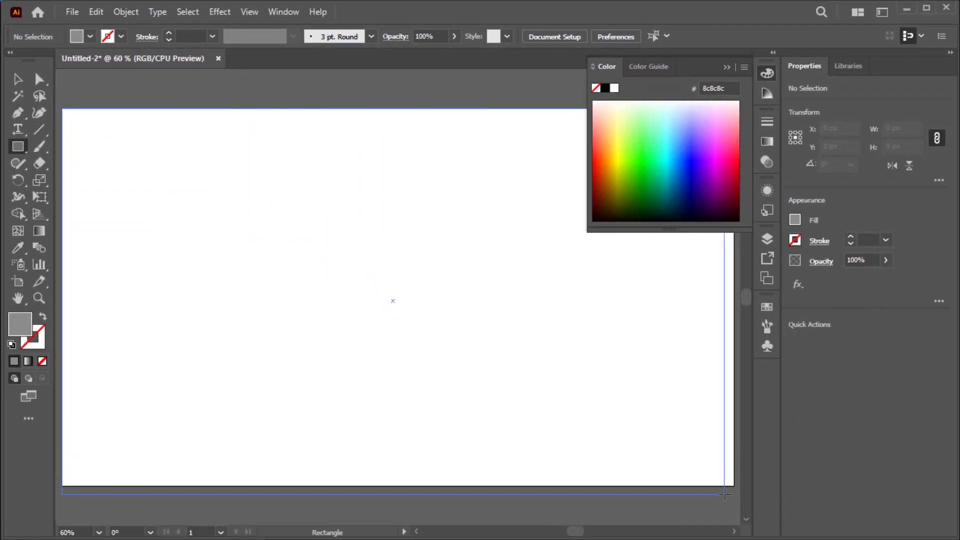
{"action": "left_click_drag", "start_coordinate": [725, 494], "coordinate": [737, 486]}
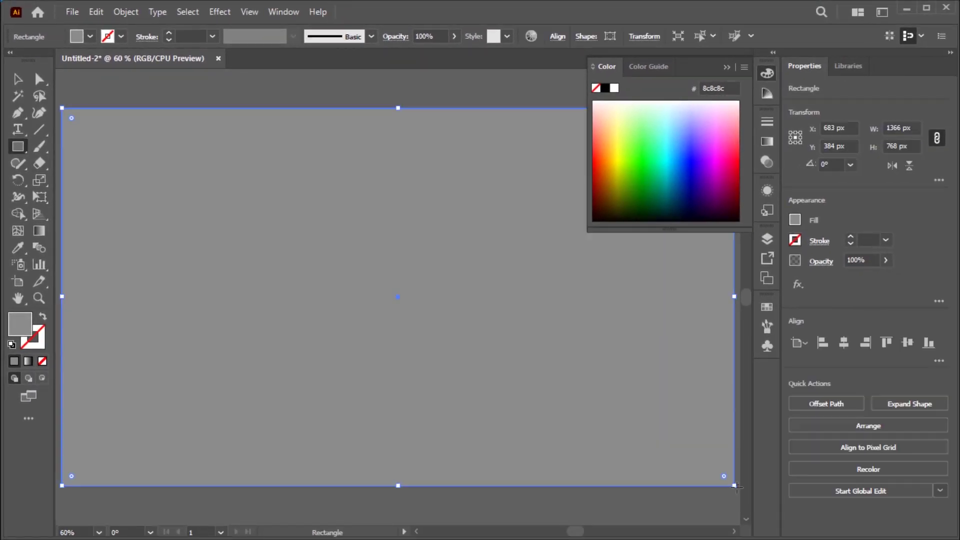
{"action": "left_click", "coordinate": [18, 78]}
{"action": "left_click", "coordinate": [185, 99]}
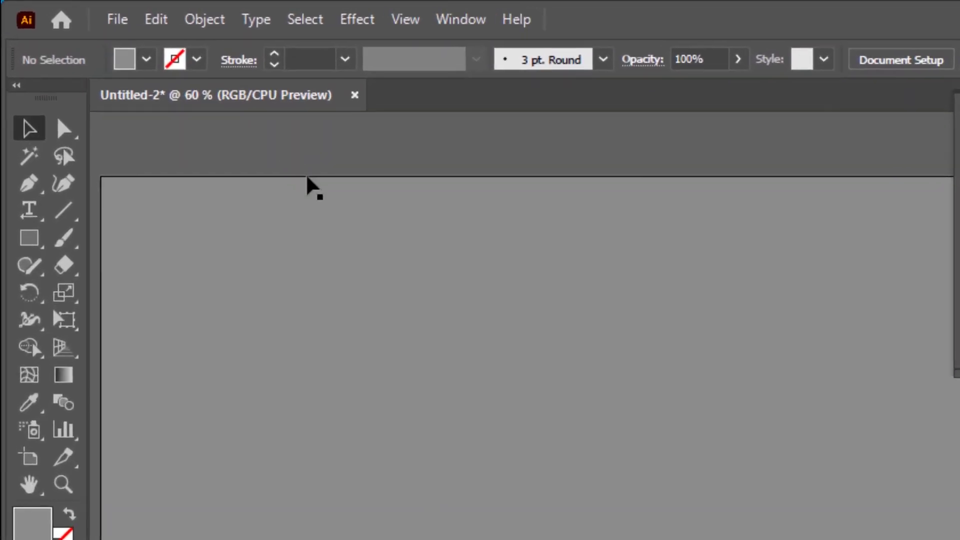
Lock the gray background rectangle
{"action": "left_click", "coordinate": [311, 186]}
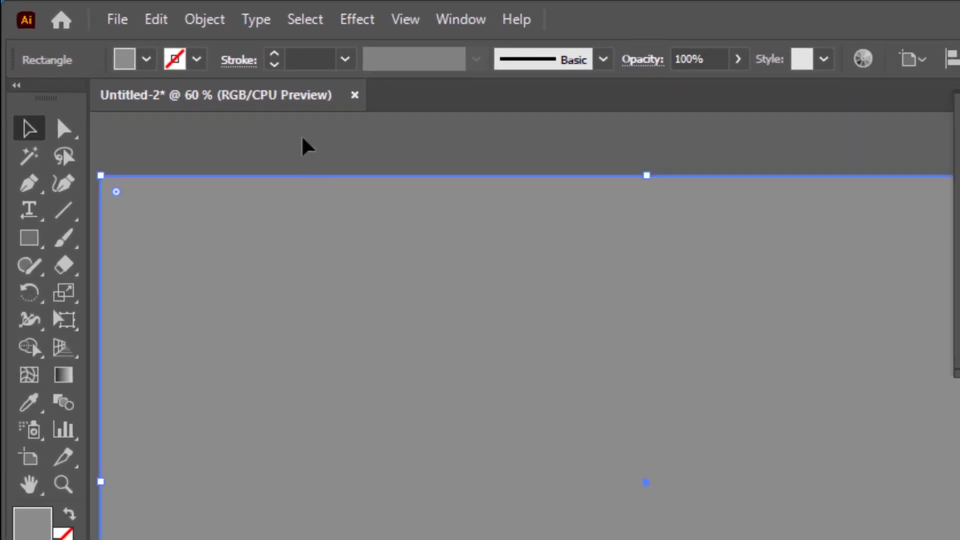
{"action": "left_click", "coordinate": [203, 22]}
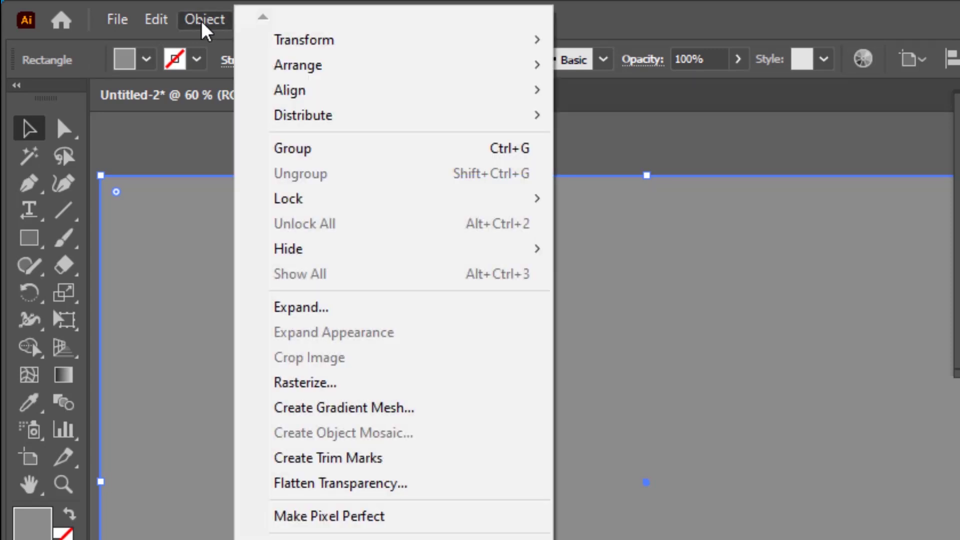
{"action": "mouse_move", "coordinate": [343, 196]}
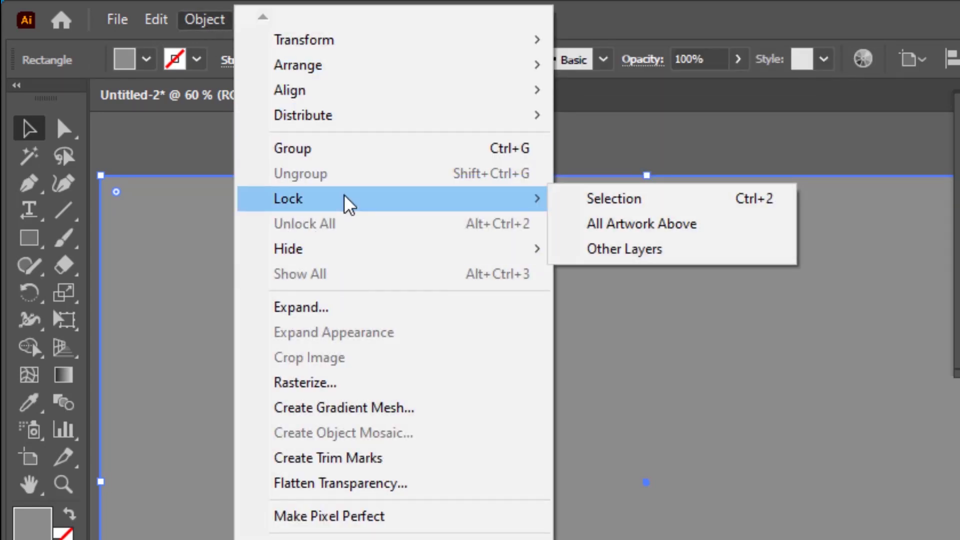
{"action": "left_click", "coordinate": [635, 200]}
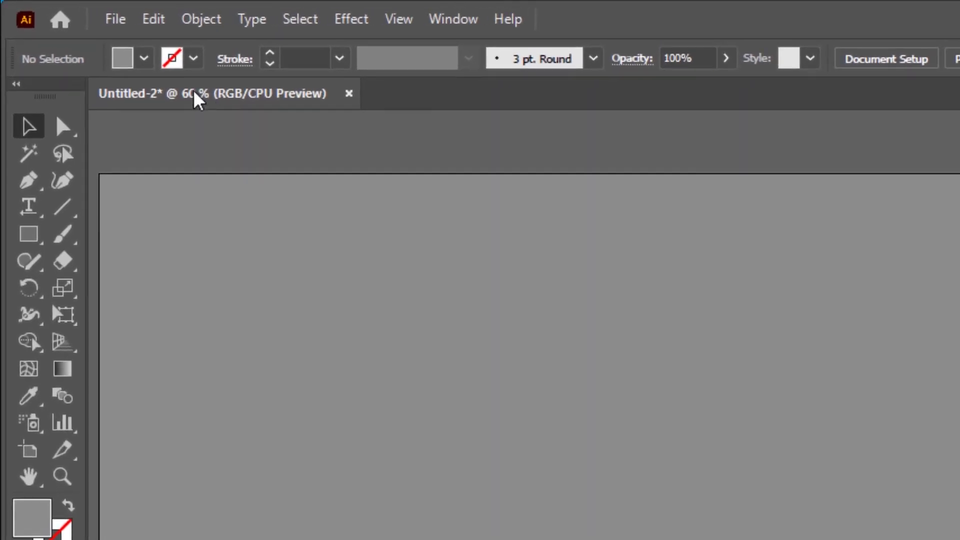
Set the default fill to None and the stroke colour to white
{"action": "left_click", "coordinate": [147, 63]}
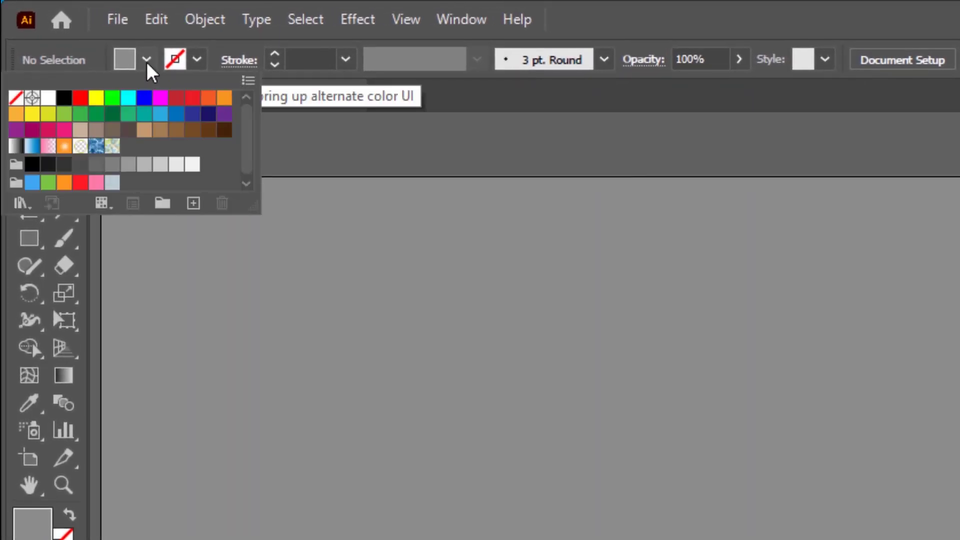
{"action": "left_click", "coordinate": [23, 96]}
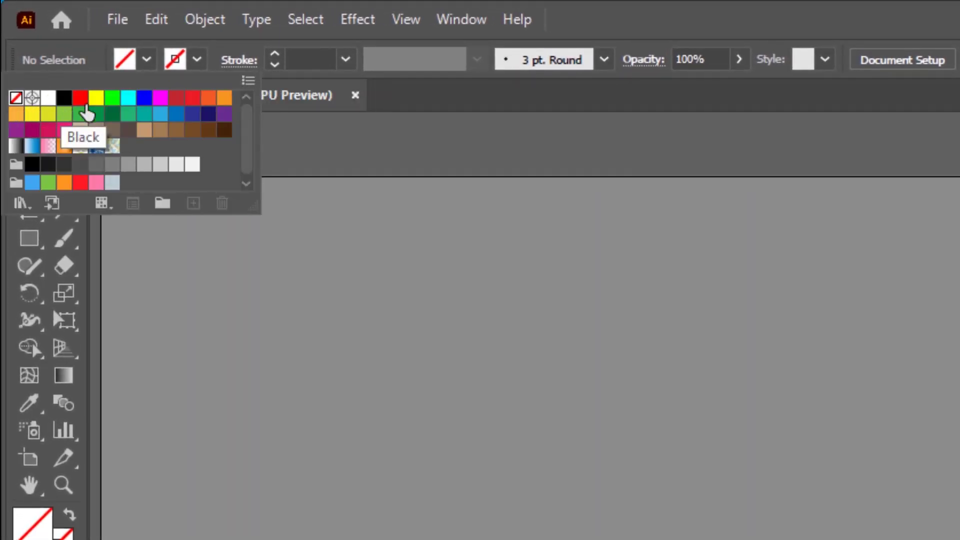
{"action": "left_click", "coordinate": [198, 60]}
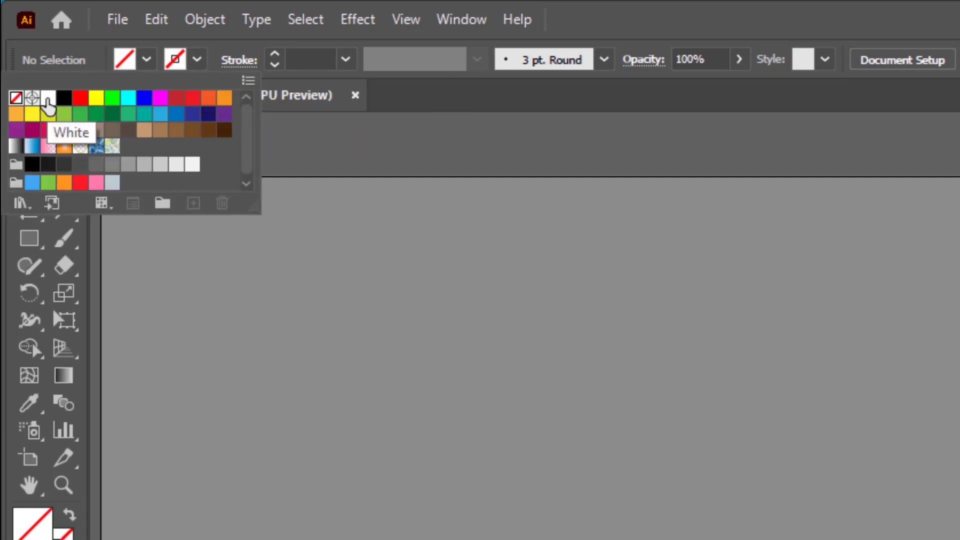
{"action": "left_click", "coordinate": [48, 98]}
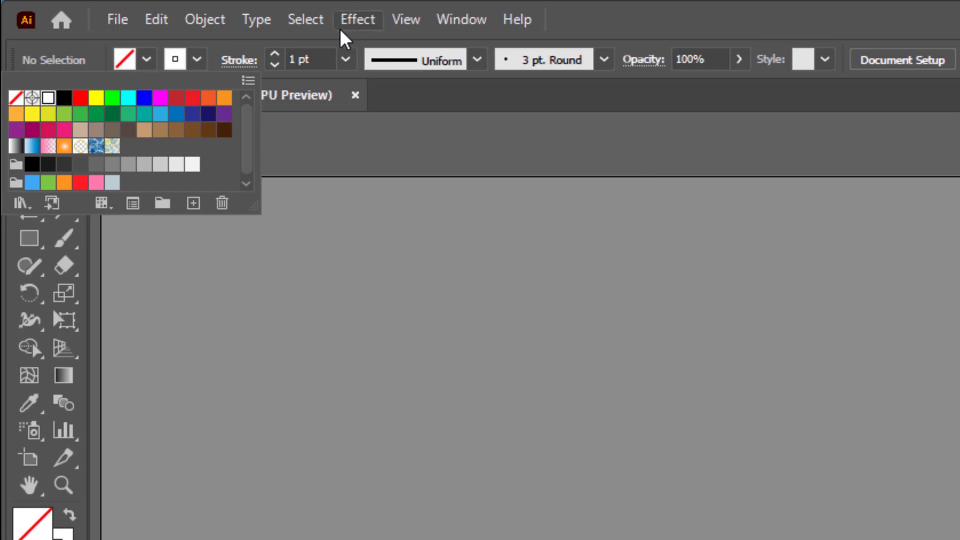
{"action": "left_click", "coordinate": [750, 4]}
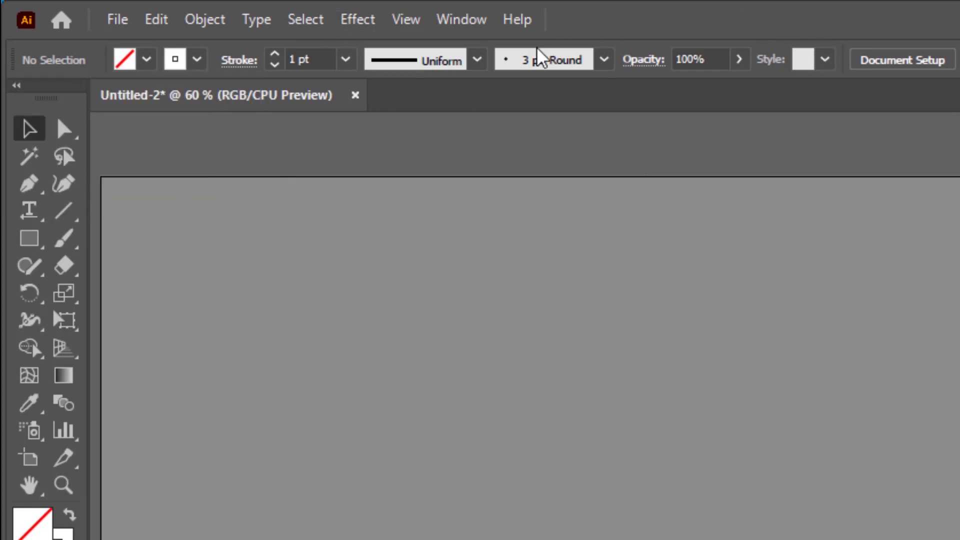
Create a 150 × 150 px circle with the Ellipse tool near the middle of the artboard and deselect it
{"action": "left_click", "coordinate": [39, 248]}
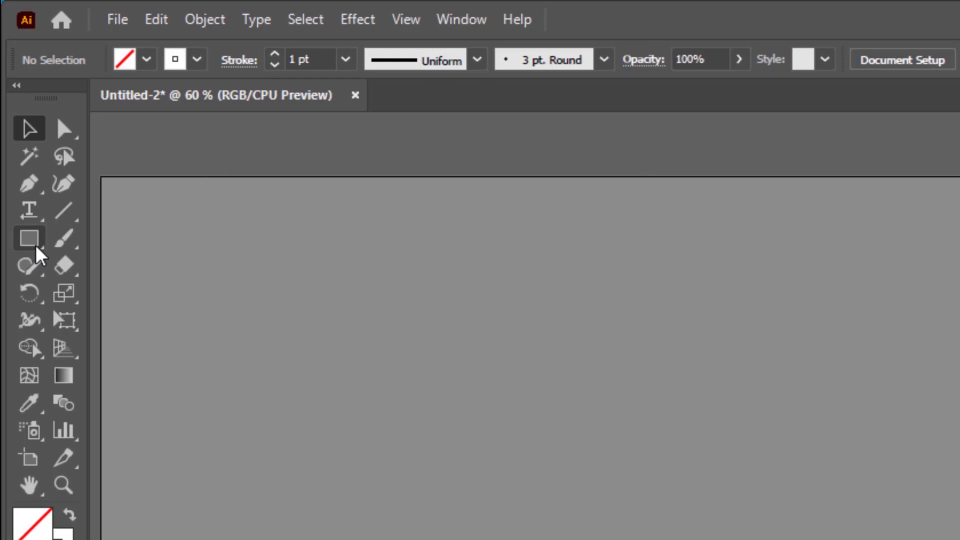
{"action": "left_click", "coordinate": [39, 247]}
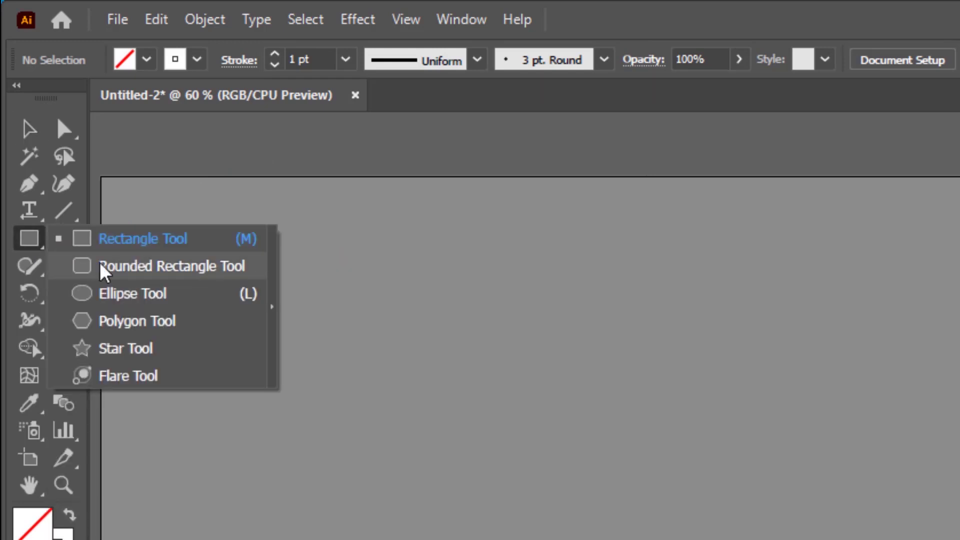
{"action": "left_click", "coordinate": [149, 296]}
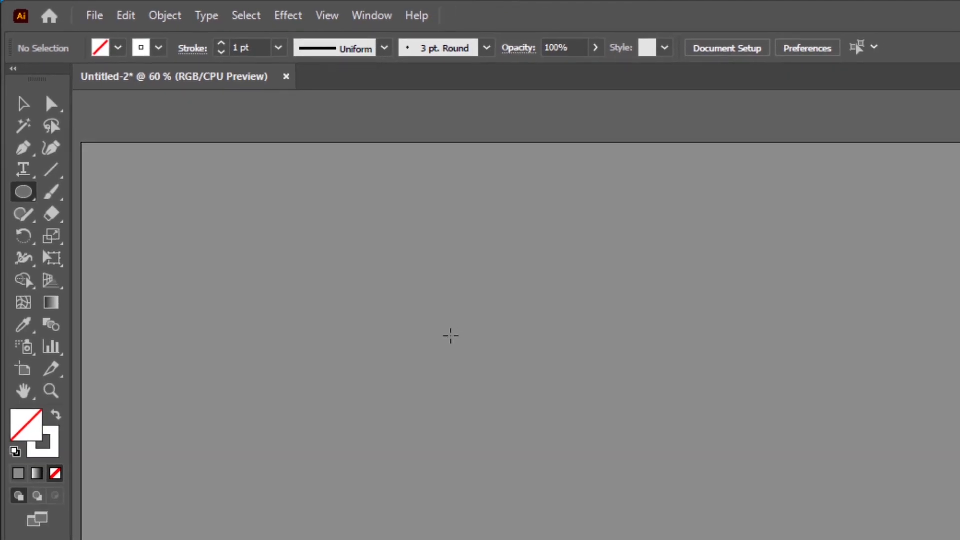
{"action": "left_click", "coordinate": [429, 333]}
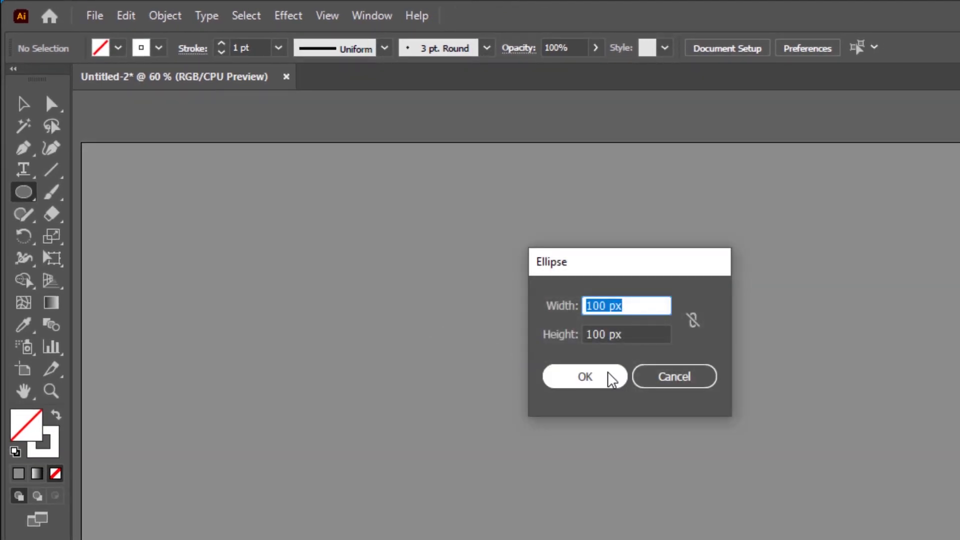
{"action": "type", "text": "150"}
{"action": "key", "text": "Tab"}
{"action": "type", "text": "150"}
{"action": "key", "text": "Tab"}
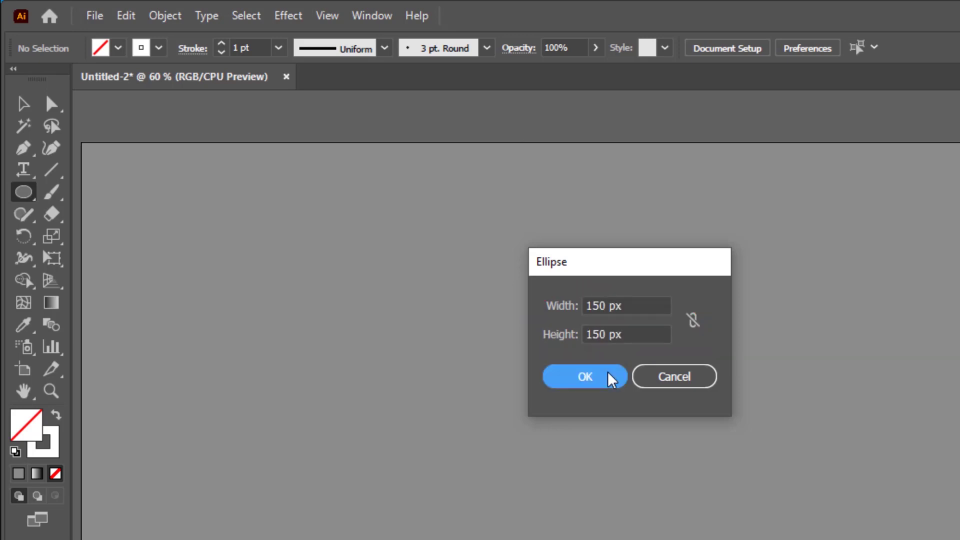
{"action": "left_click", "coordinate": [598, 381]}
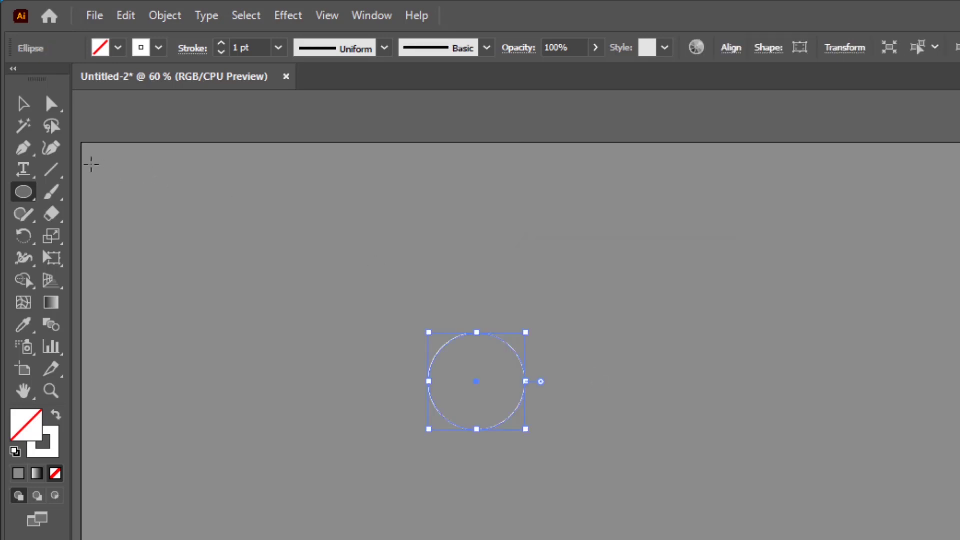
{"action": "left_click", "coordinate": [24, 105]}
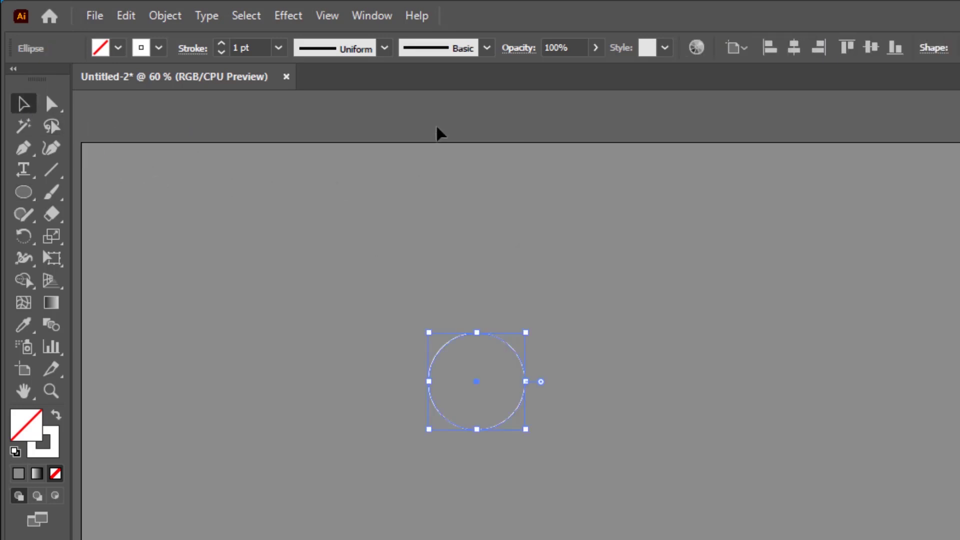
{"action": "left_click", "coordinate": [555, 276]}
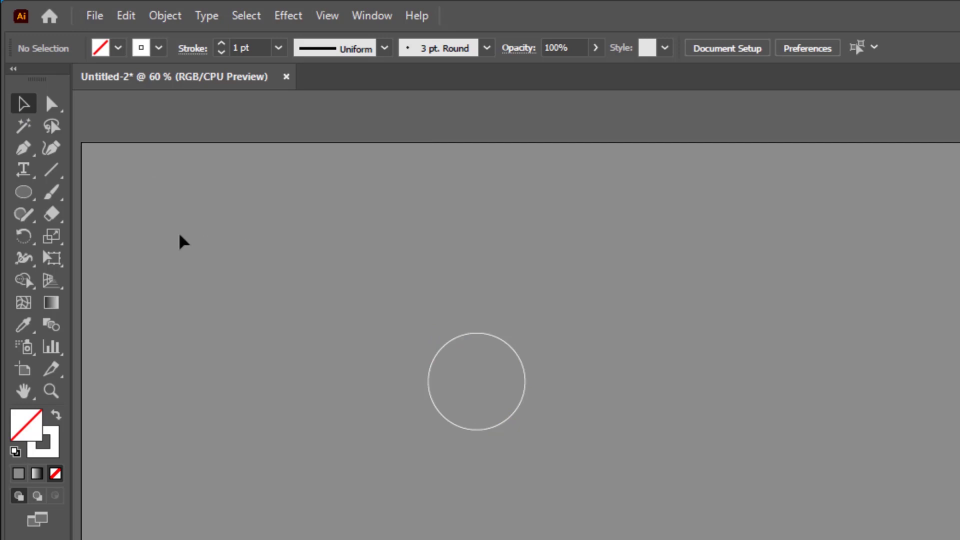
Create an 80 × 80 px circle with the Ellipse tool, placed from the centre point of the 150 px circle
{"action": "left_click", "coordinate": [24, 197]}
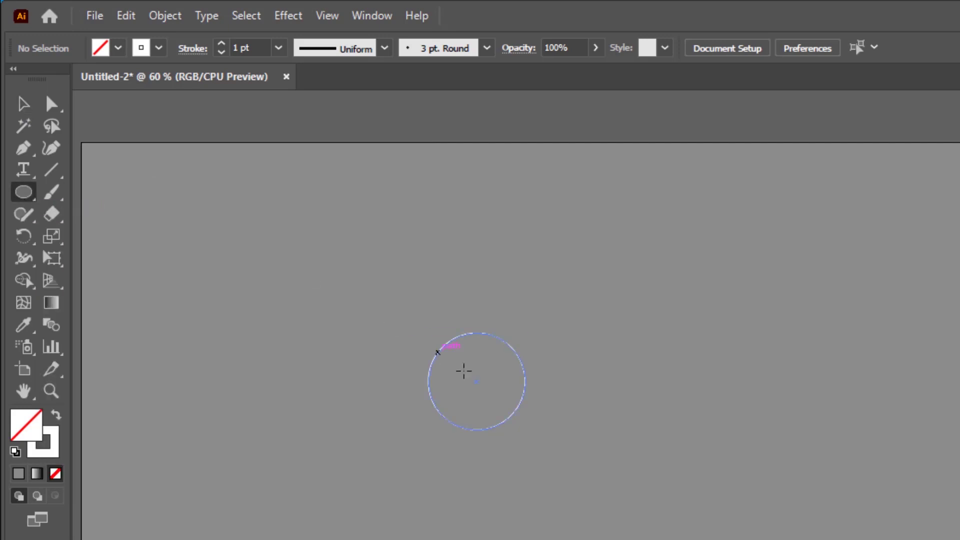
{"action": "left_click", "coordinate": [477, 381]}
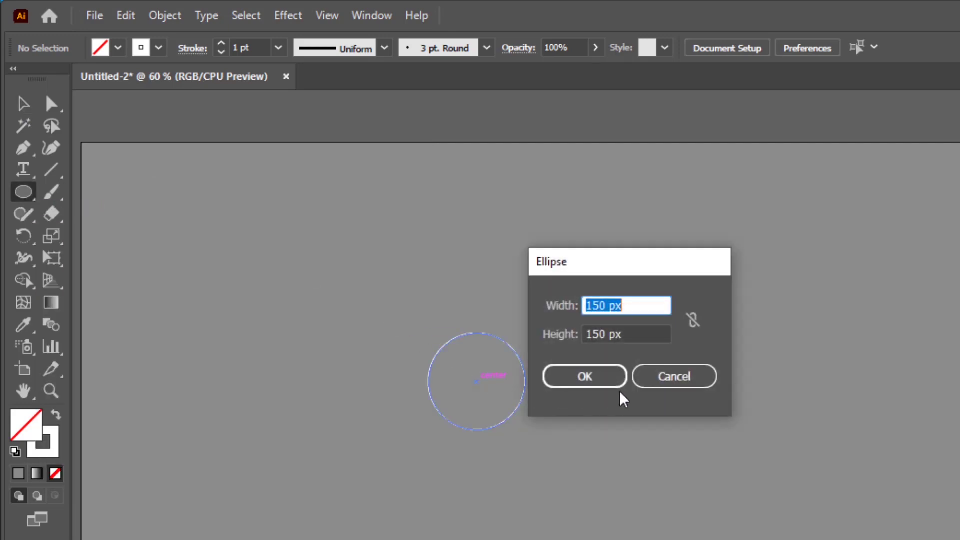
{"action": "type", "text": "80"}
{"action": "key", "text": "Tab"}
{"action": "type", "text": "80"}
{"action": "key", "text": "Tab"}
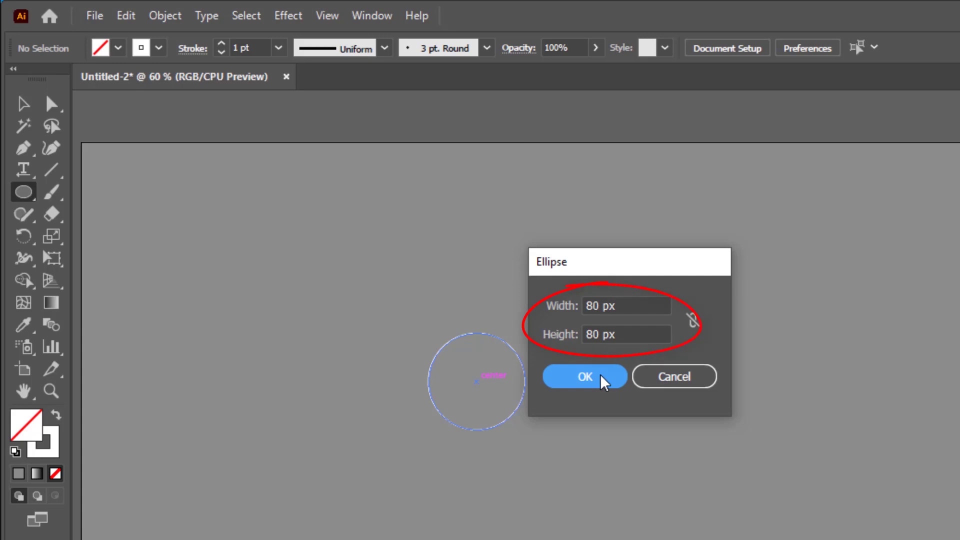
{"action": "left_click", "coordinate": [603, 382]}
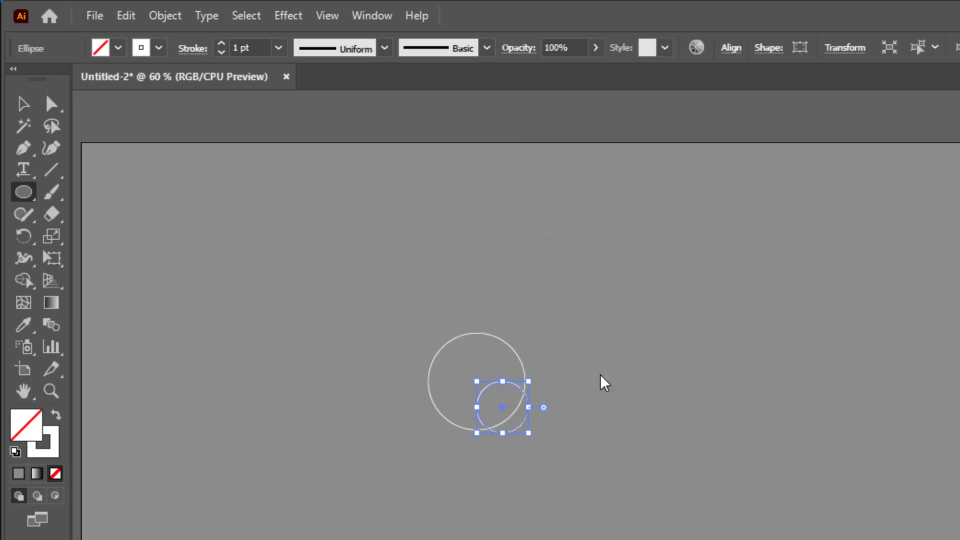
Select both circles and centre them vertically and horizontally on the artboard
{"action": "left_click", "coordinate": [23, 104]}
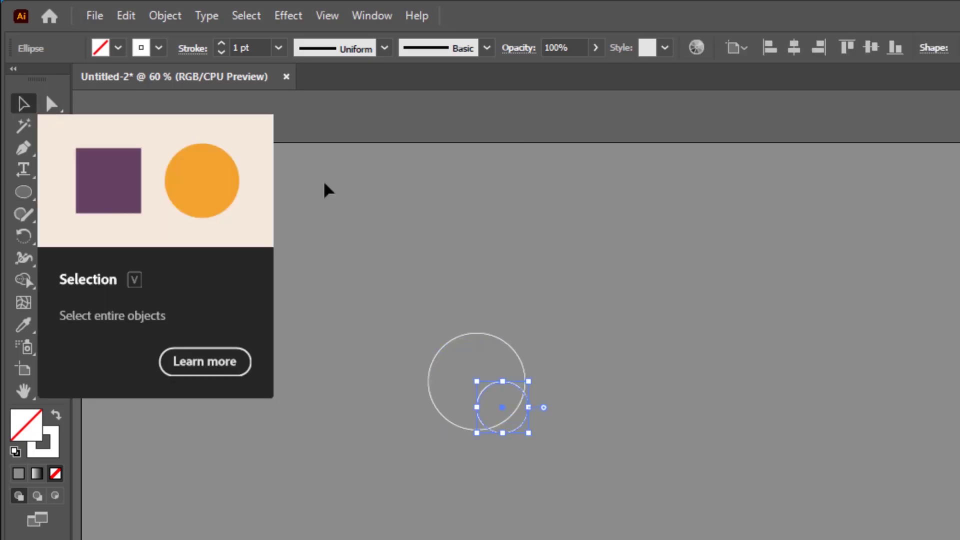
{"action": "left_click_drag", "start_coordinate": [328, 240], "coordinate": [670, 524]}
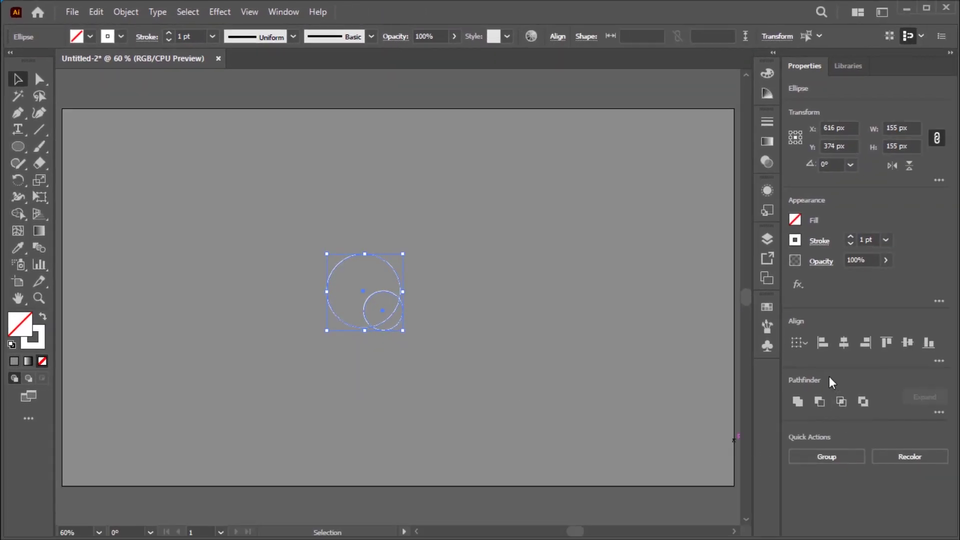
{"action": "left_click", "coordinate": [803, 344]}
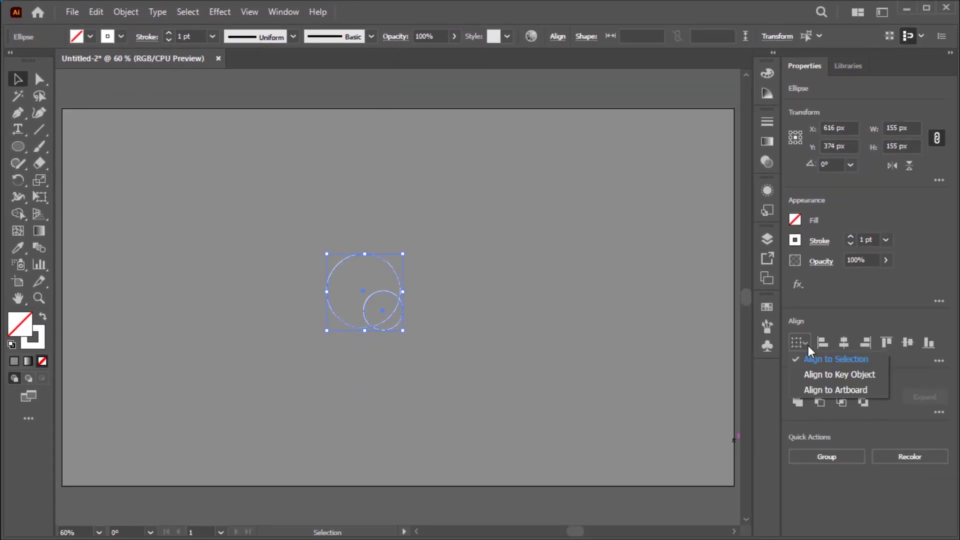
{"action": "left_click", "coordinate": [856, 390]}
{"action": "left_click", "coordinate": [908, 343]}
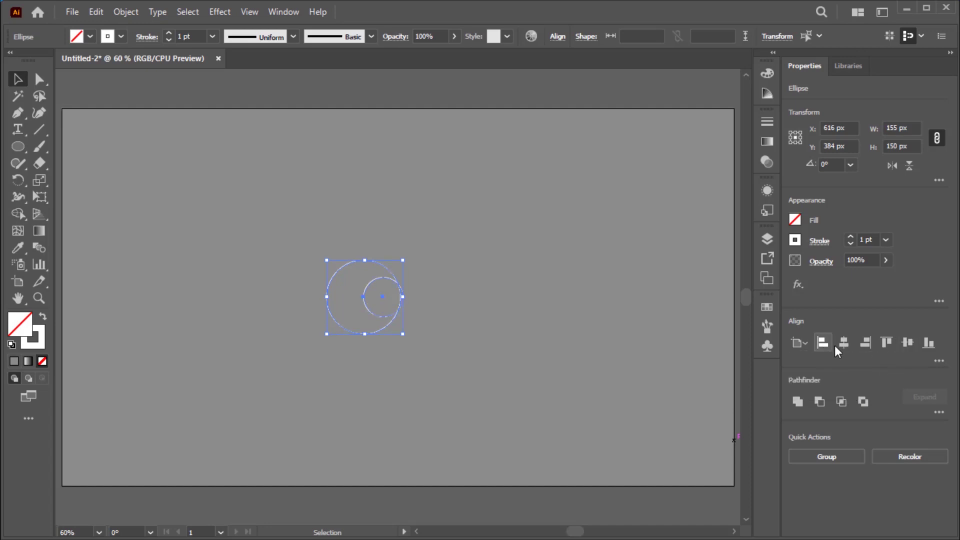
{"action": "left_click", "coordinate": [845, 343]}
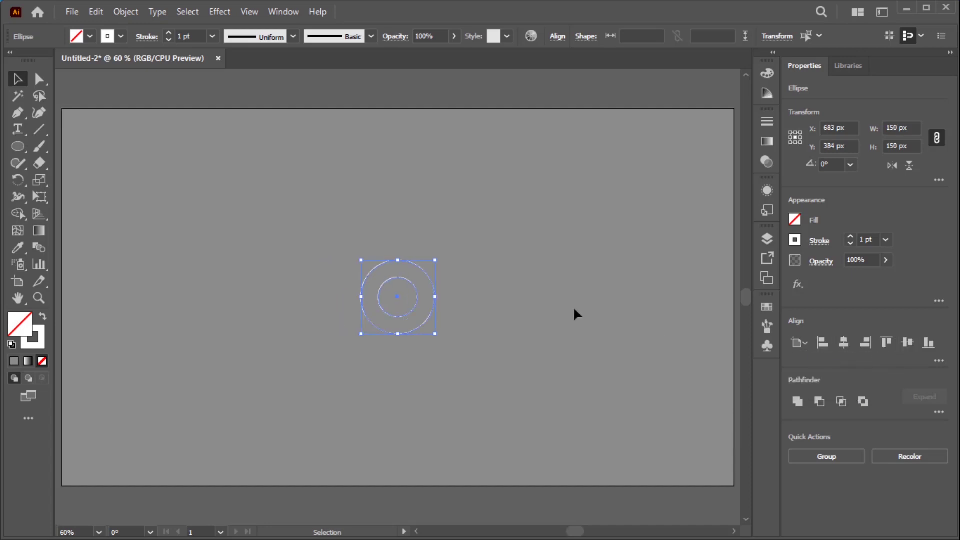
Reselect both concentric circles and move them 306.5 px left and 172.5 px up, into the artboard's upper-left area
{"action": "left_click", "coordinate": [541, 213]}
{"action": "mouse_move", "coordinate": [337, 369]}
{"action": "left_mouse_down"}
{"action": "mouse_move", "coordinate": [432, 307]}
{"action": "mouse_move", "coordinate": [325, 214]}
{"action": "mouse_move", "coordinate": [293, 204]}
{"action": "mouse_move", "coordinate": [193, 348]}
{"action": "left_mouse_up"}
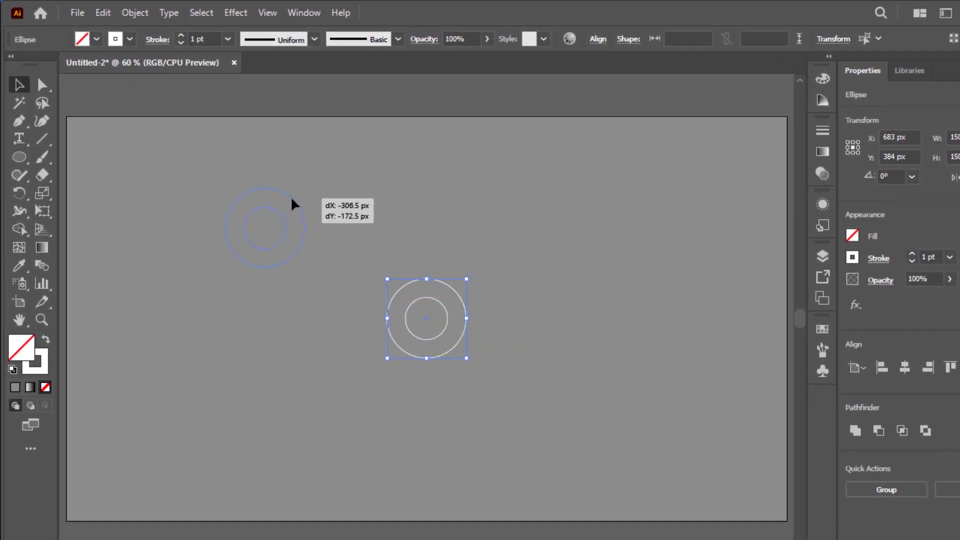
{"action": "left_click", "coordinate": [398, 224]}
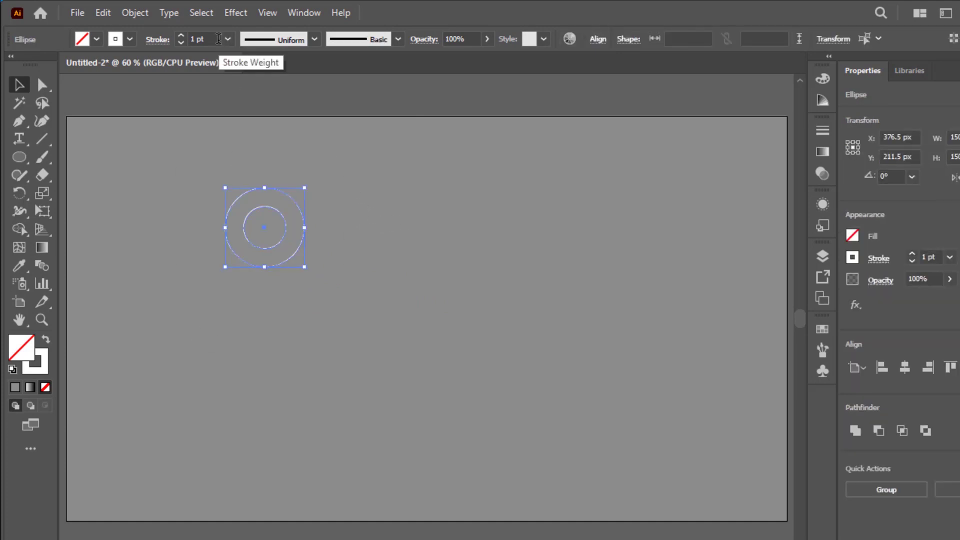
Apply a Transform effect to the concentric circles with a 115 px horizontal move and 1 copy
{"action": "left_click", "coordinate": [235, 12]}
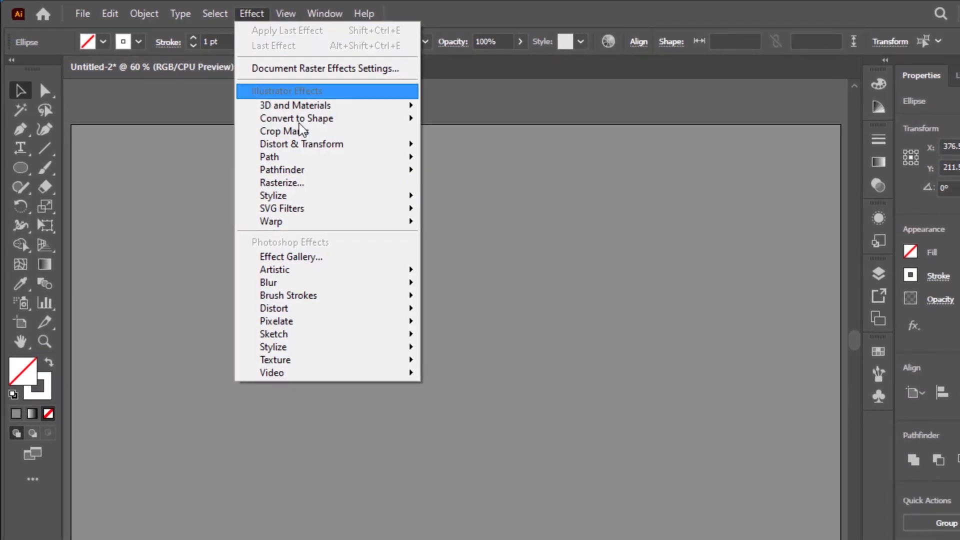
{"action": "mouse_move", "coordinate": [308, 145]}
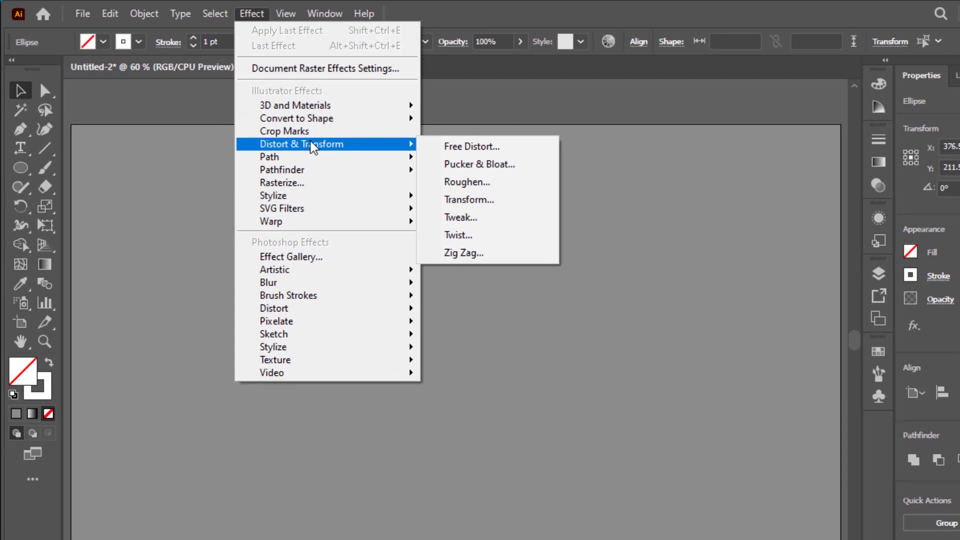
{"action": "left_click", "coordinate": [497, 201]}
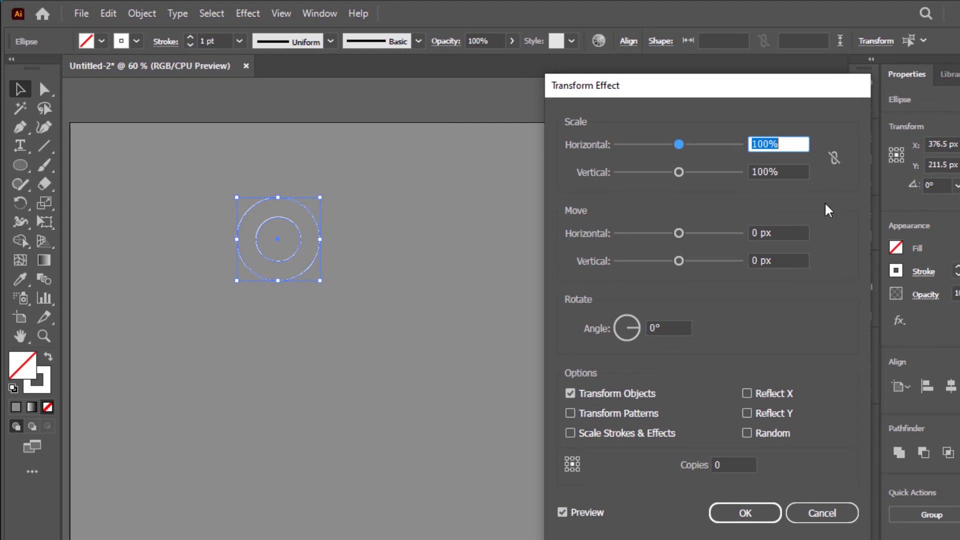
{"action": "left_click", "coordinate": [790, 234]}
{"action": "type", "text": "115"}
{"action": "key", "text": "Tab"}
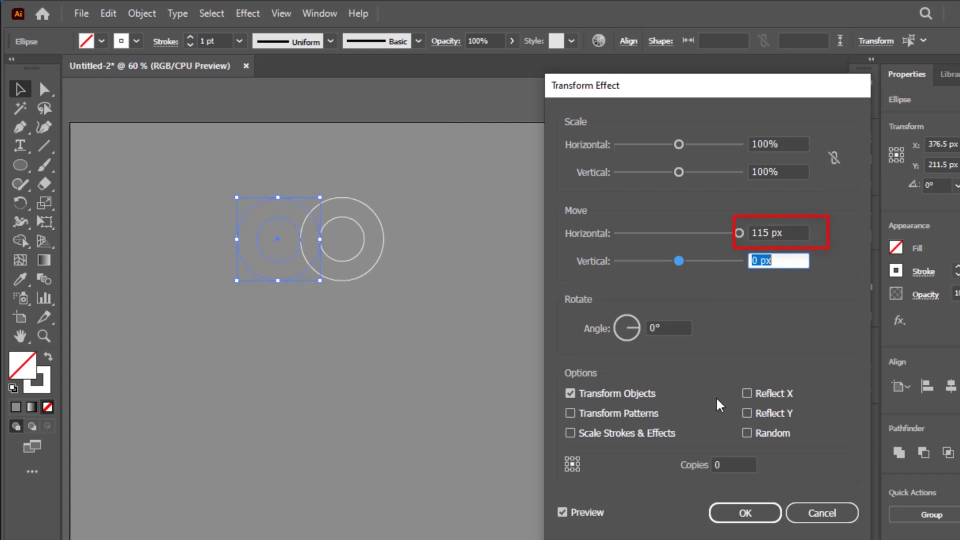
{"action": "left_click", "coordinate": [732, 461]}
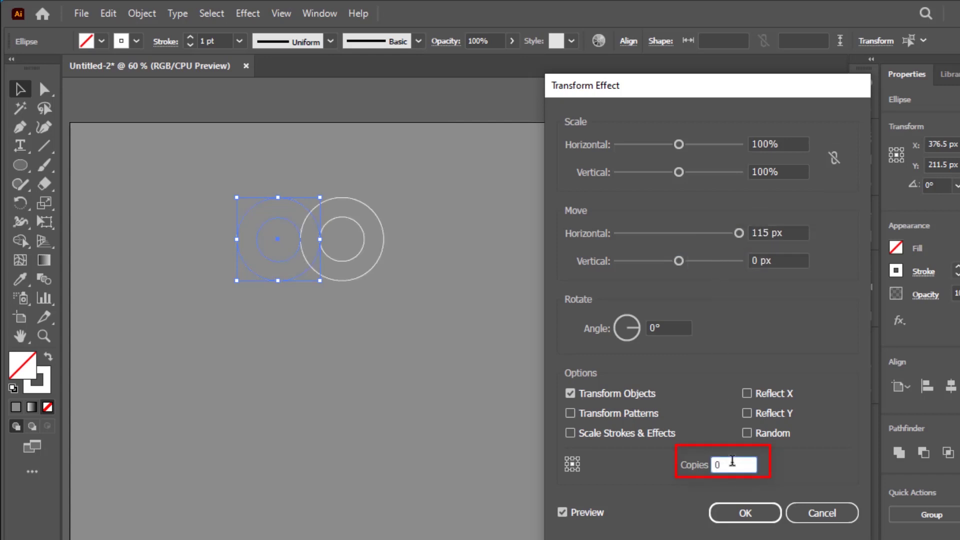
{"action": "key", "text": "Up"}
{"action": "left_click", "coordinate": [749, 514]}
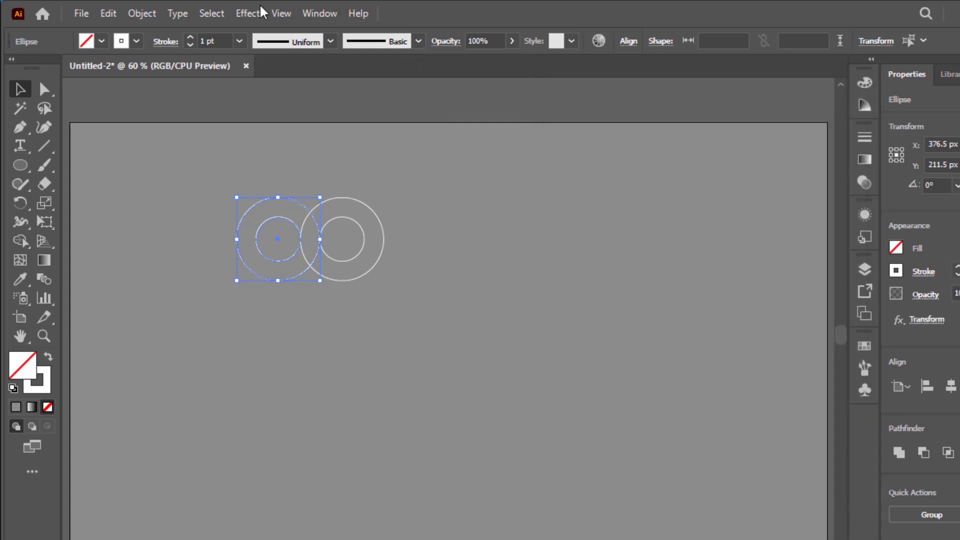
Add a second Transform effect to the circles with 0 px horizontal move, 115 px vertical move and 3 copies
{"action": "left_click", "coordinate": [243, 15]}
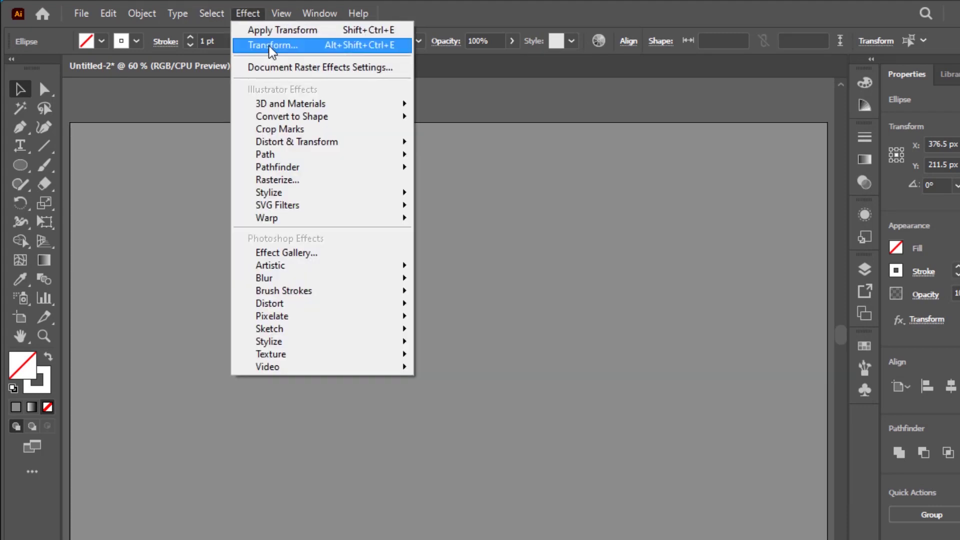
{"action": "left_click", "coordinate": [326, 45]}
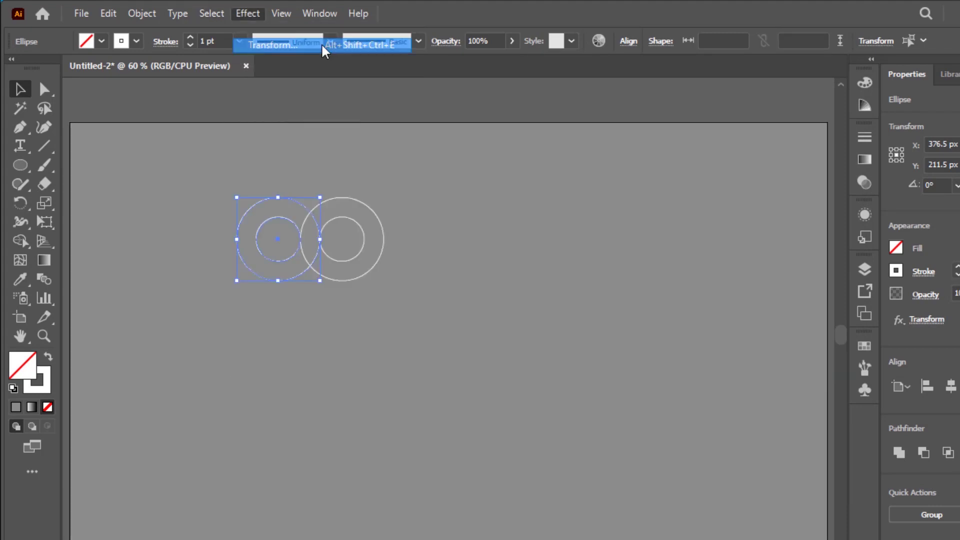
{"action": "left_click", "coordinate": [600, 343]}
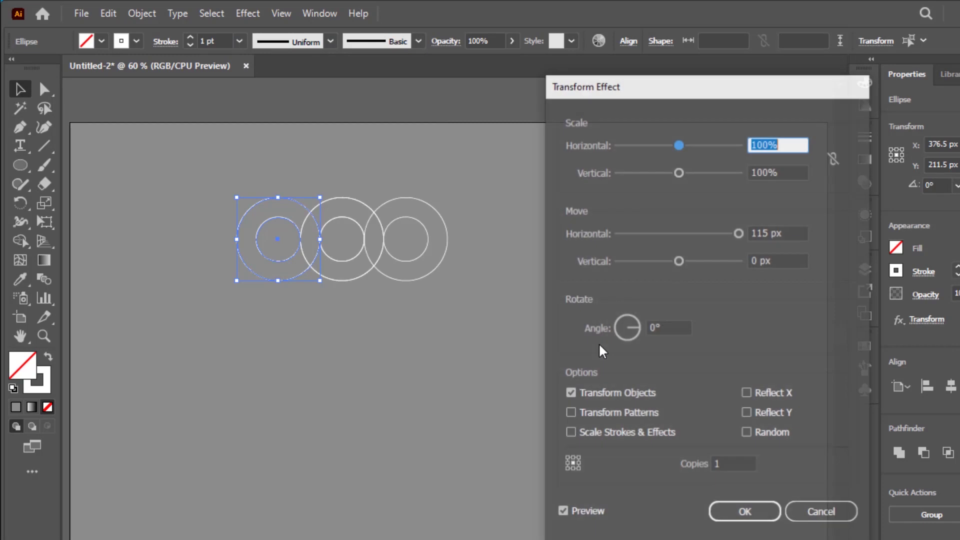
{"action": "left_click_drag", "start_coordinate": [801, 233], "coordinate": [730, 233]}
{"action": "type", "text": "0"}
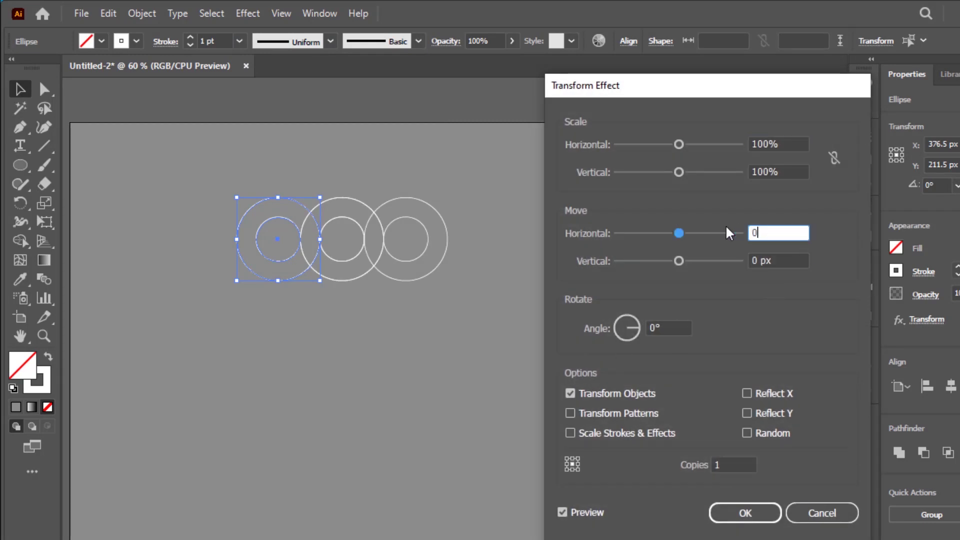
{"action": "key", "text": "Tab"}
{"action": "type", "text": "115"}
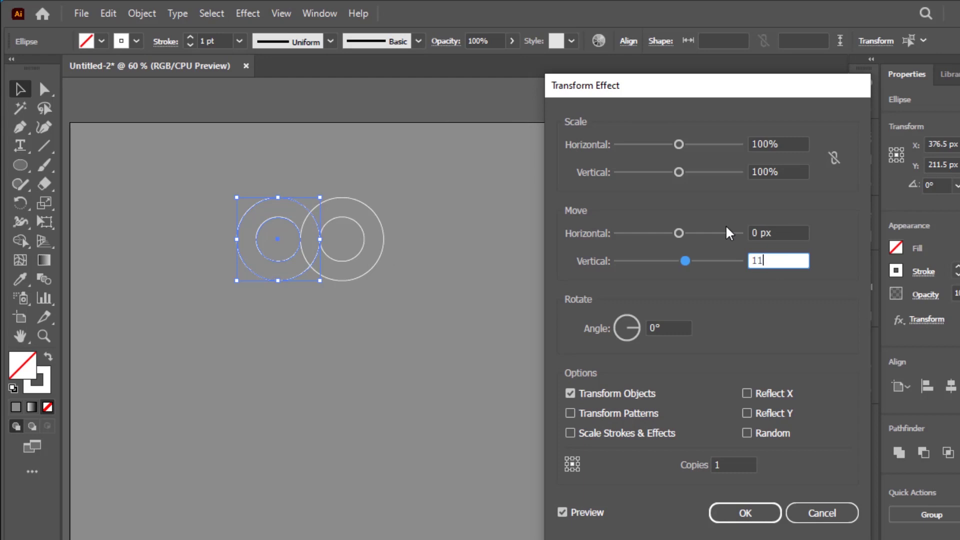
{"action": "key", "text": "Tab"}
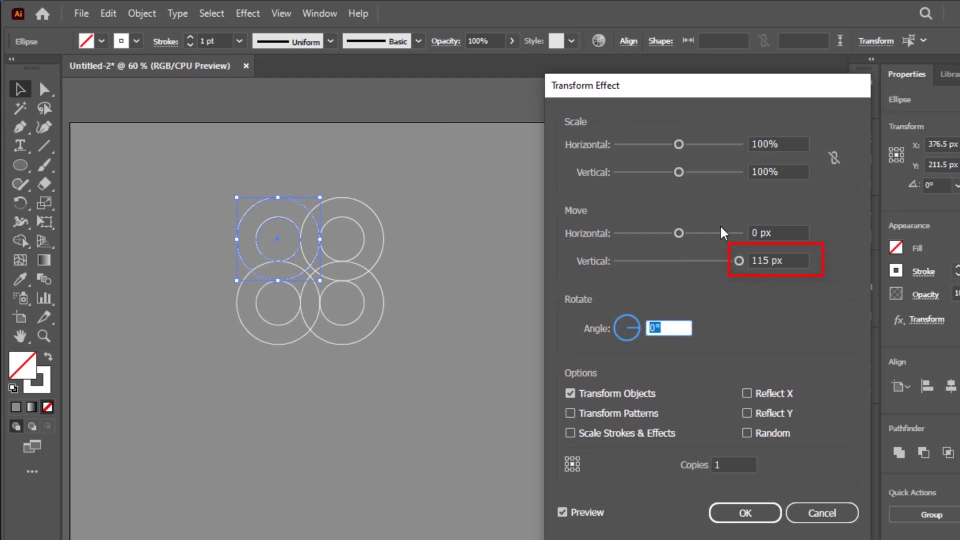
{"action": "left_click_drag", "start_coordinate": [740, 460], "coordinate": [695, 463]}
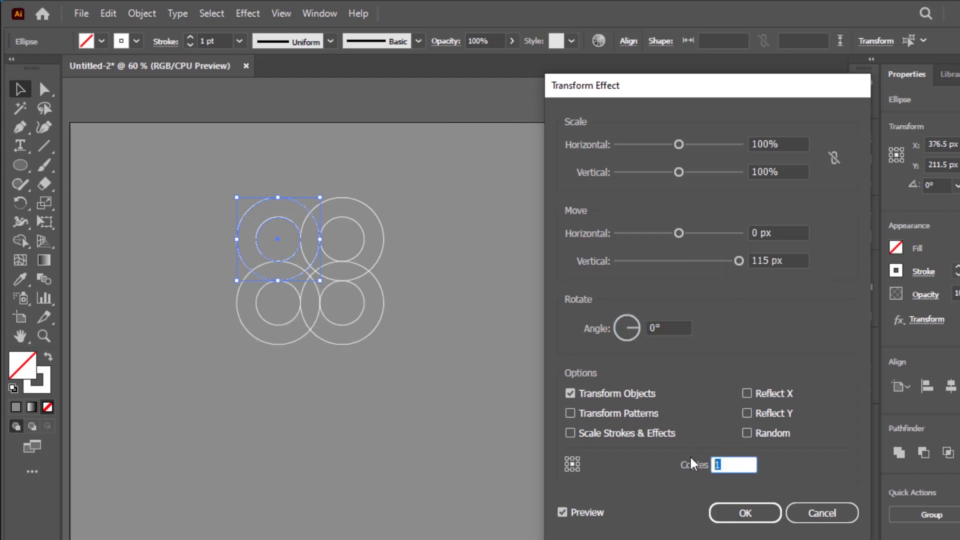
{"action": "type", "text": "3"}
{"action": "key", "text": "Tab"}
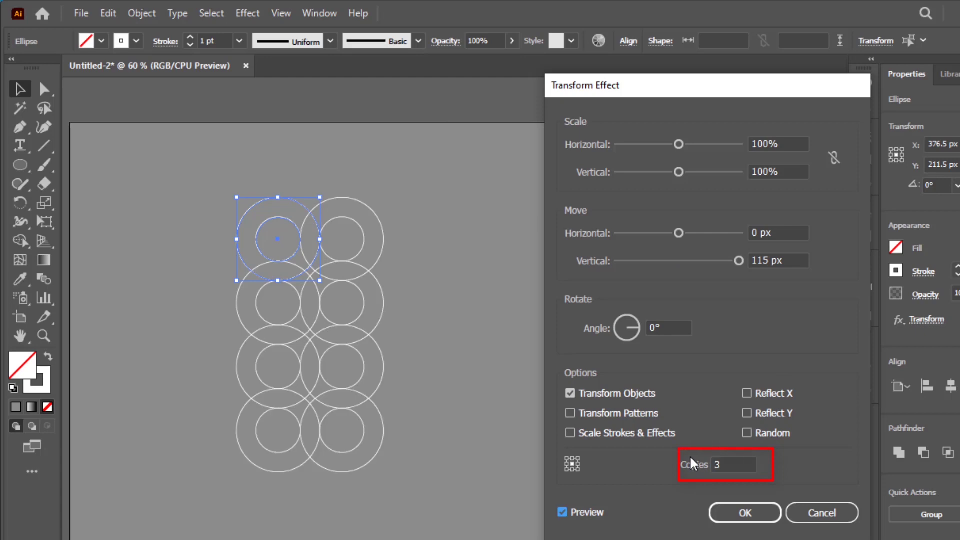
{"action": "left_click", "coordinate": [757, 517]}
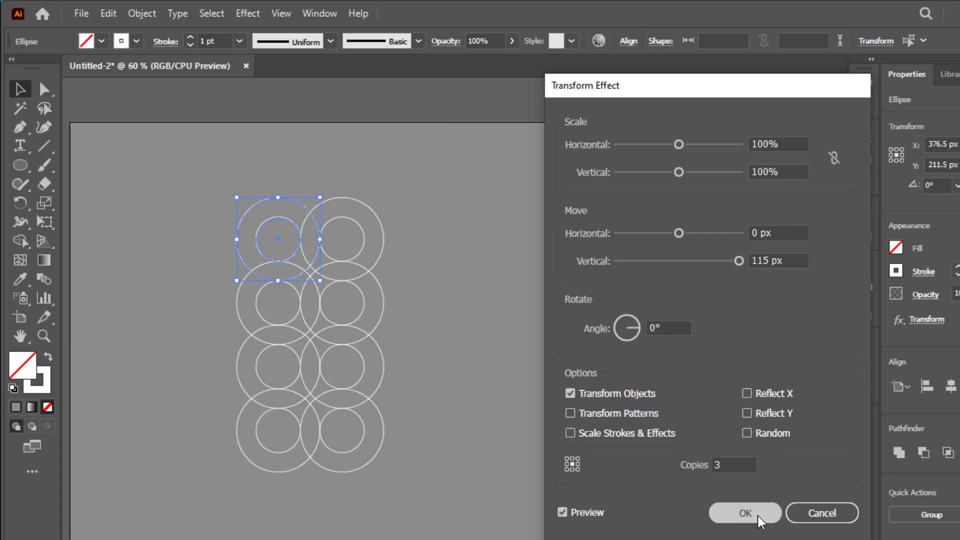
Select all the circles, expand their appearance and deselect them
{"action": "left_click", "coordinate": [670, 374]}
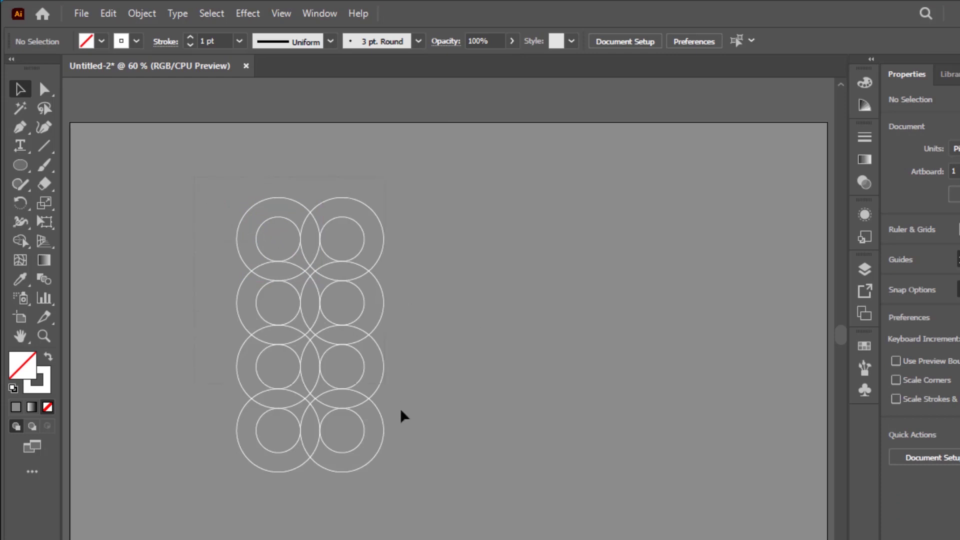
{"action": "key", "text": "ctrl+a"}
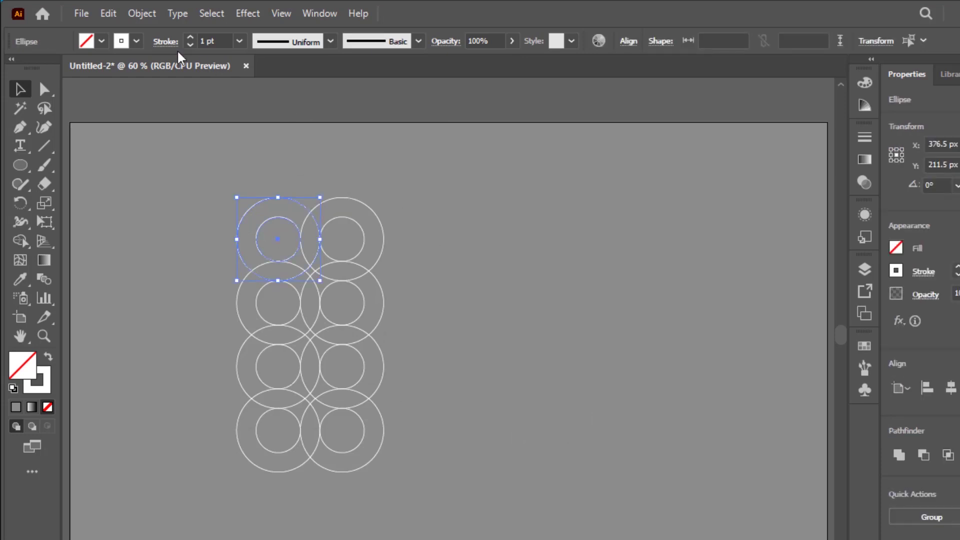
{"action": "left_click", "coordinate": [142, 15]}
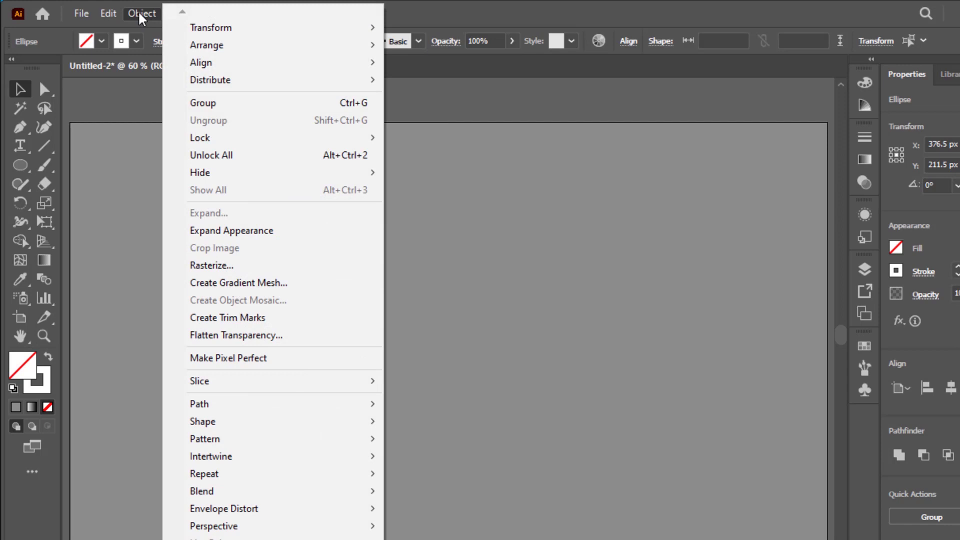
{"action": "left_click", "coordinate": [231, 231]}
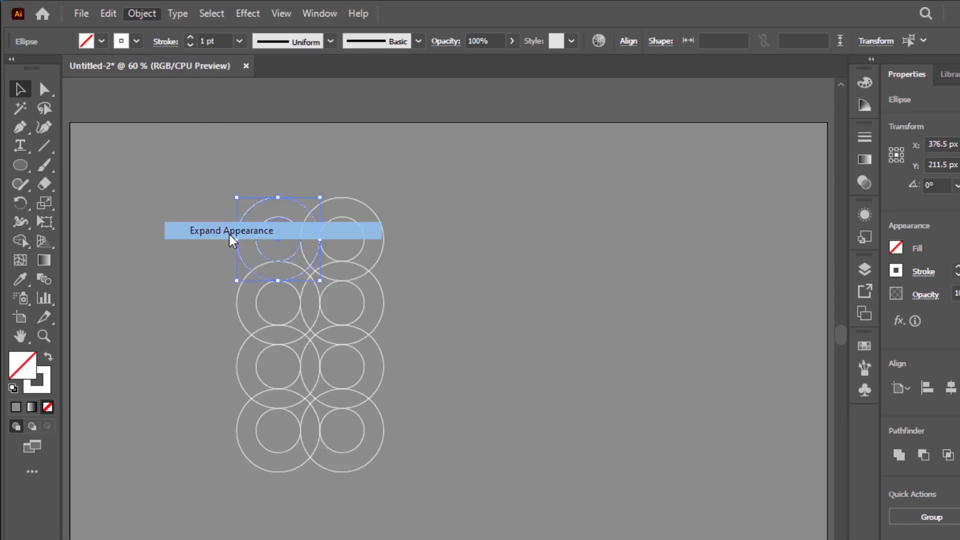
{"action": "left_click", "coordinate": [468, 248]}
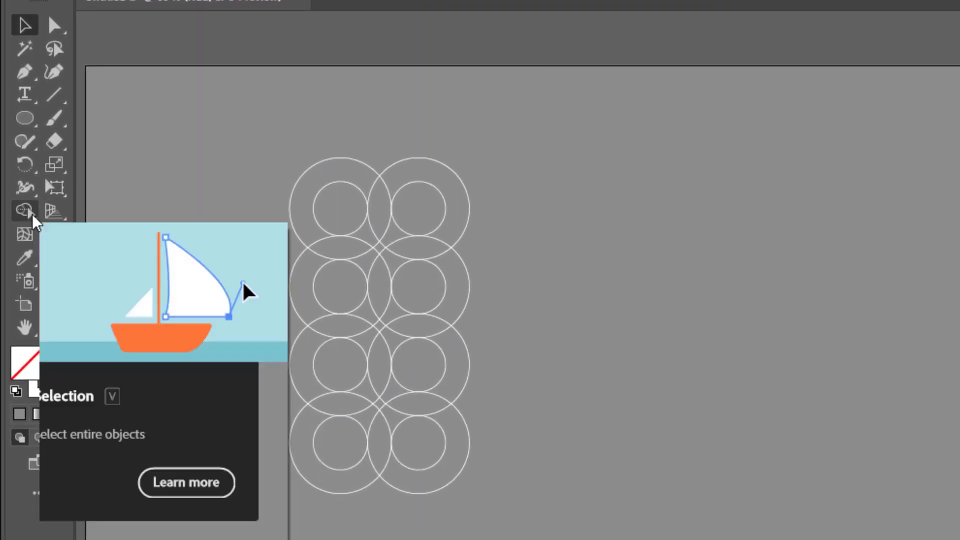
Swap to a white fill and merge alternating inner circles and their connecting regions into one zigzag shape with the Shape Builder tool
{"action": "left_click", "coordinate": [30, 219]}
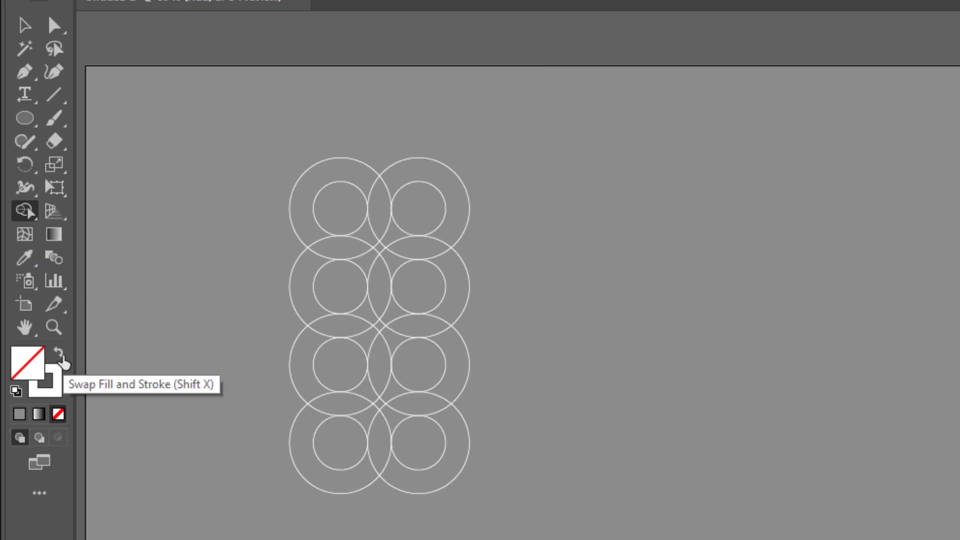
{"action": "left_click", "coordinate": [60, 360]}
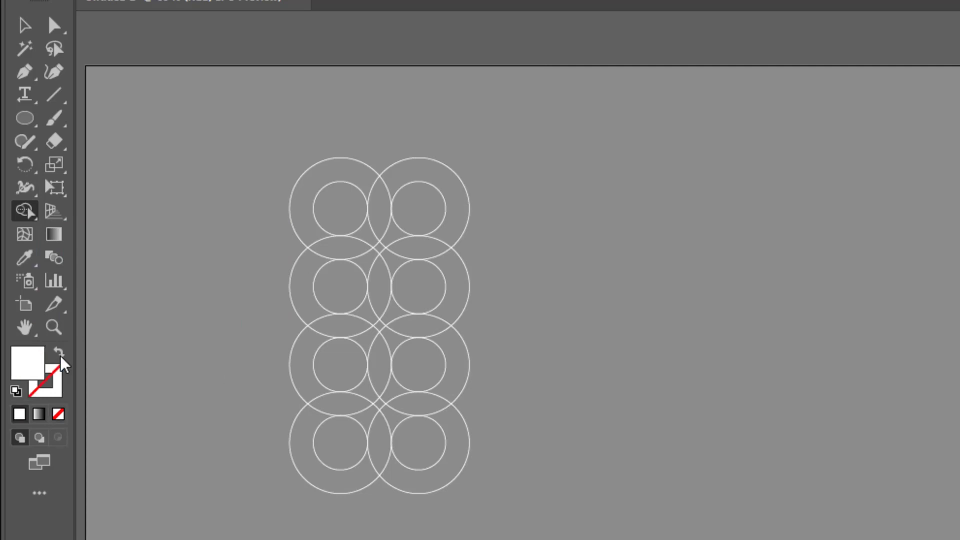
{"action": "key", "text": "ctrl+a"}
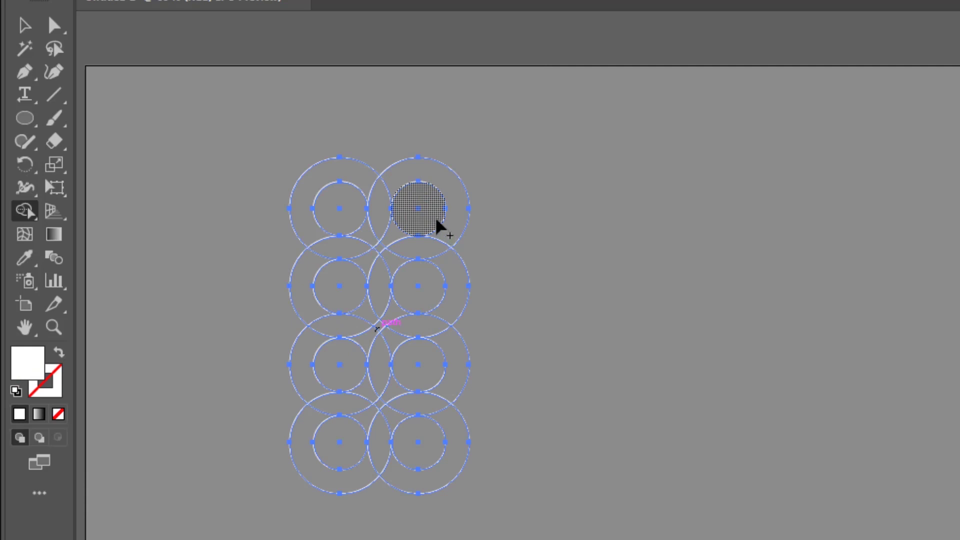
{"action": "mouse_move", "coordinate": [417, 220]}
{"action": "left_mouse_down"}
{"action": "mouse_move", "coordinate": [346, 295]}
{"action": "mouse_move", "coordinate": [418, 375]}
{"action": "mouse_move", "coordinate": [418, 398]}
{"action": "left_mouse_up"}
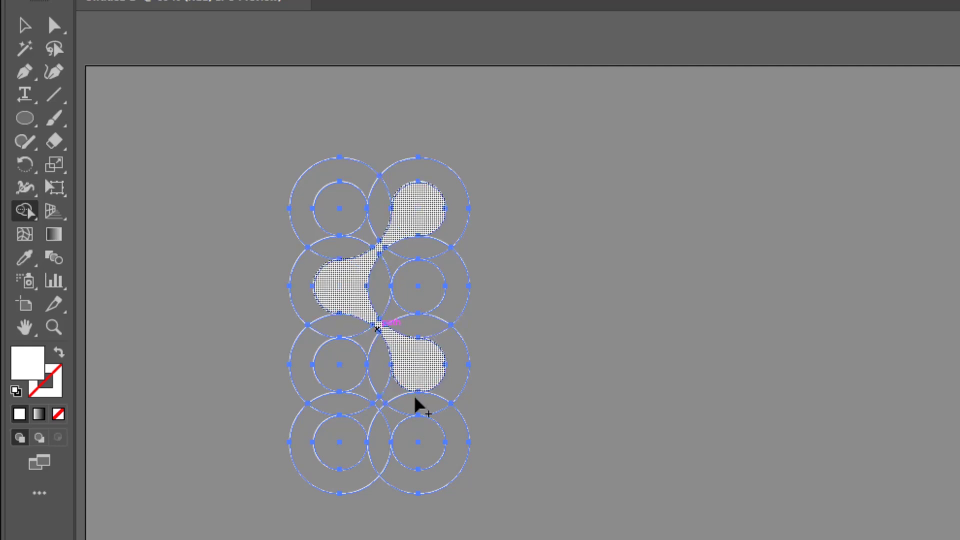
{"action": "left_click_drag", "start_coordinate": [339, 445], "coordinate": [415, 372]}
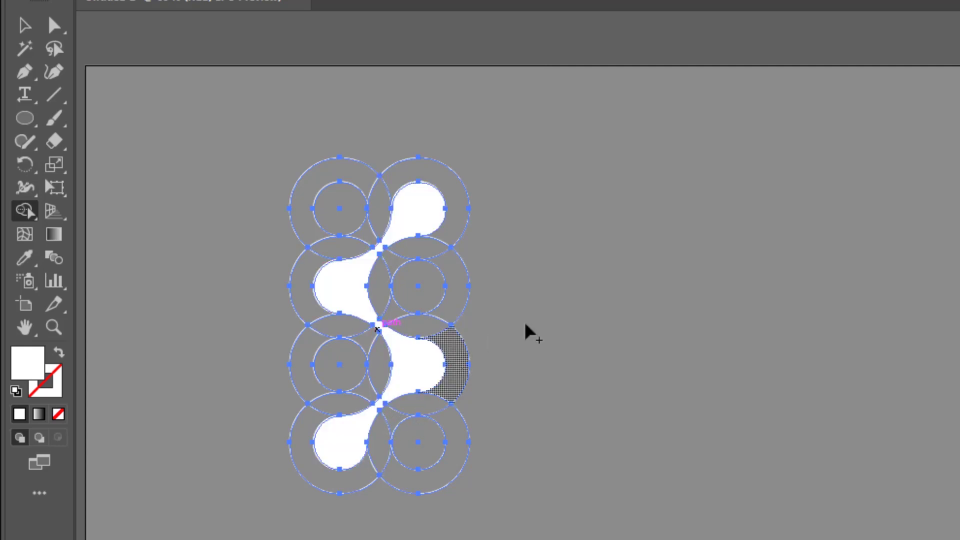
{"action": "left_click", "coordinate": [25, 25]}
{"action": "left_click", "coordinate": [507, 129]}
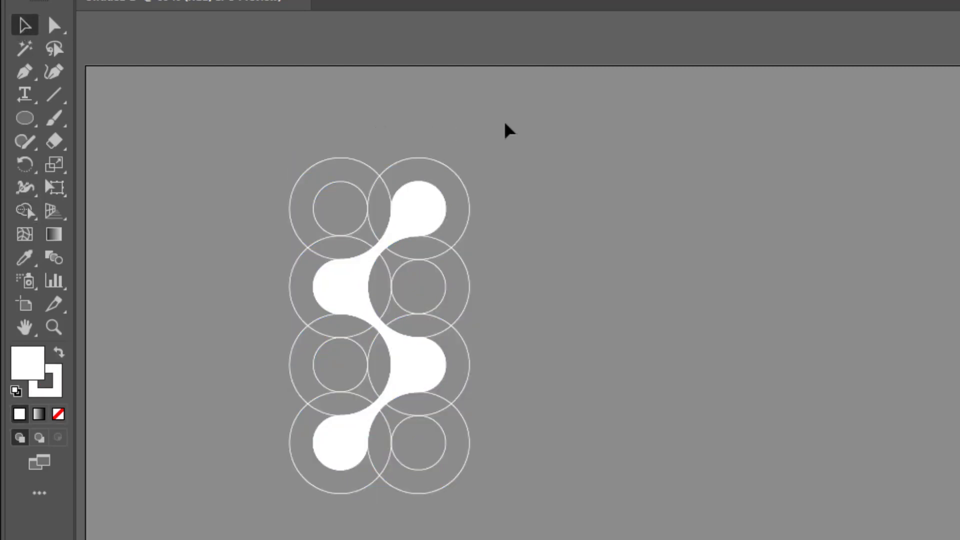
Select the circles together with the white zigzag shape, ungroup them and clear the selection
{"action": "left_click_drag", "start_coordinate": [569, 425], "coordinate": [677, 532]}
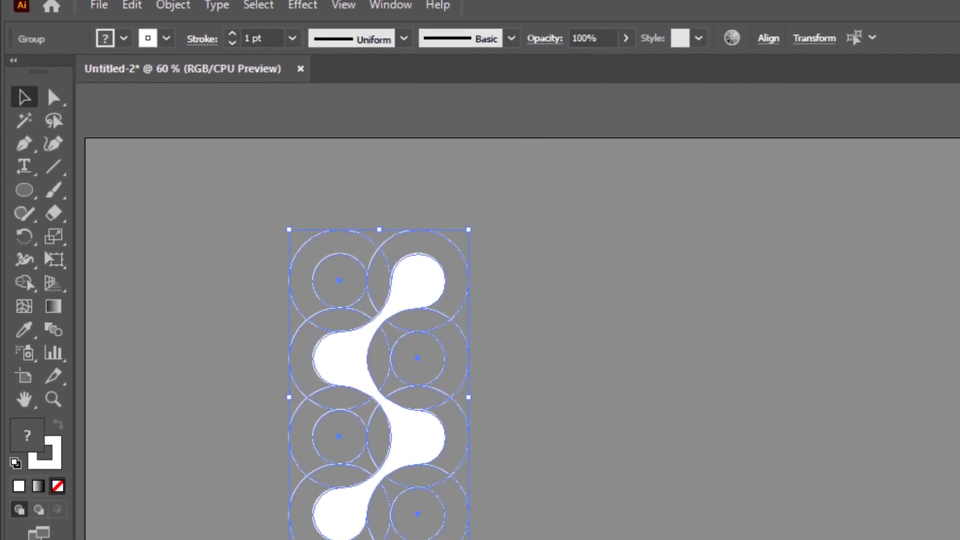
{"action": "left_click", "coordinate": [170, 16]}
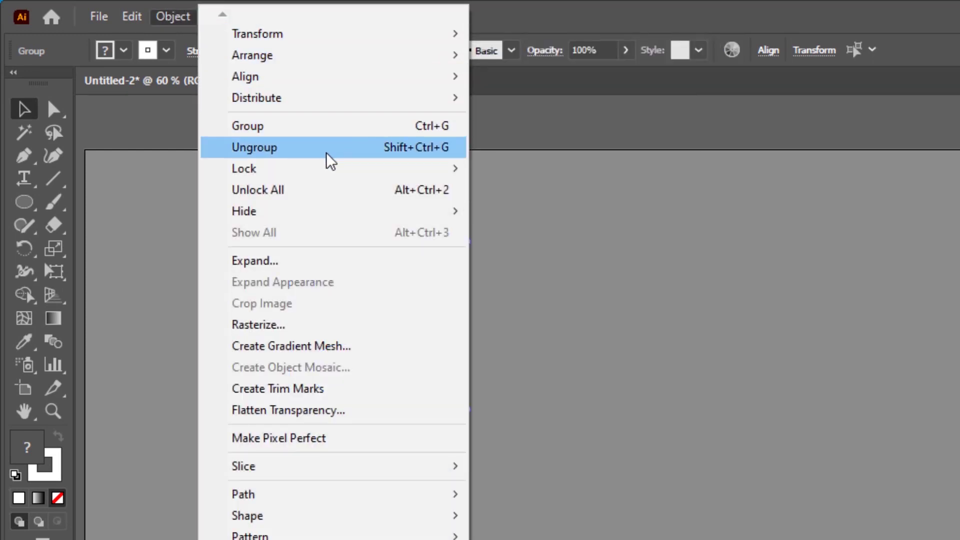
{"action": "left_click", "coordinate": [327, 154]}
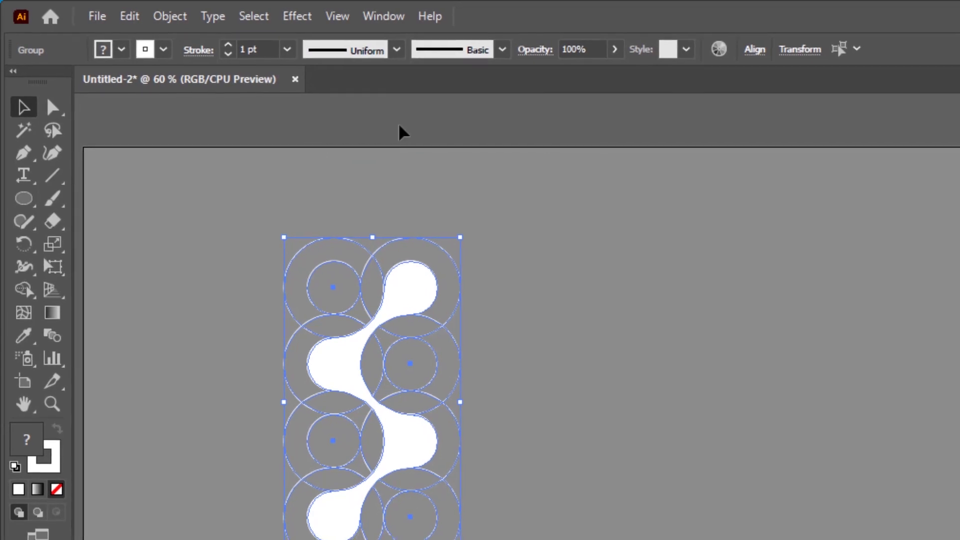
{"action": "left_click", "coordinate": [387, 168]}
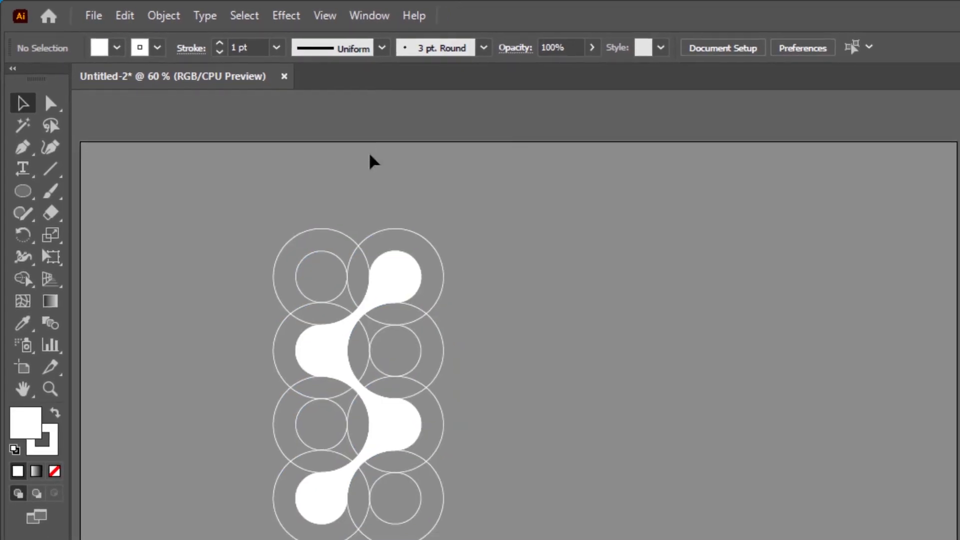
Select all unfilled circle outlines by matching fill and stroke, and delete them, keeping the white zigzag shape
{"action": "left_click", "coordinate": [300, 235]}
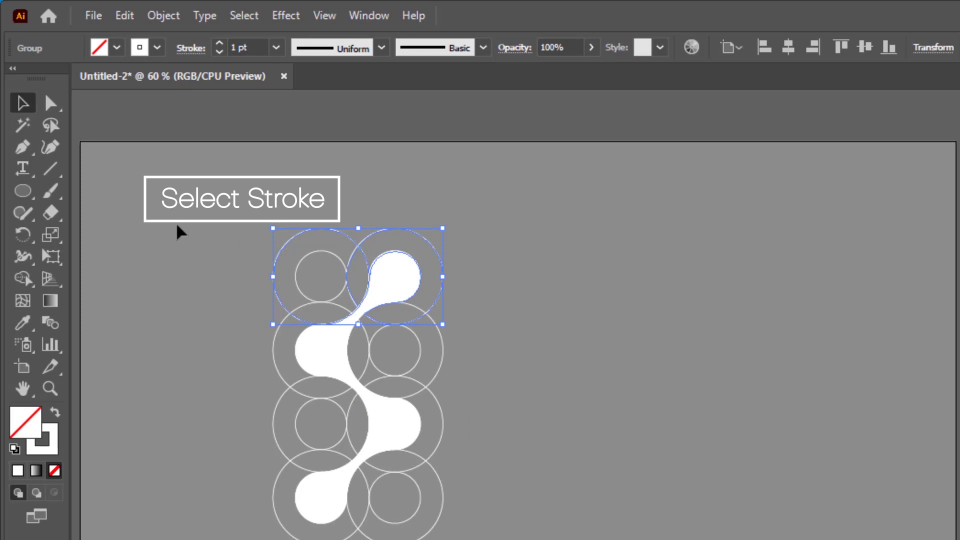
{"action": "left_click", "coordinate": [243, 16]}
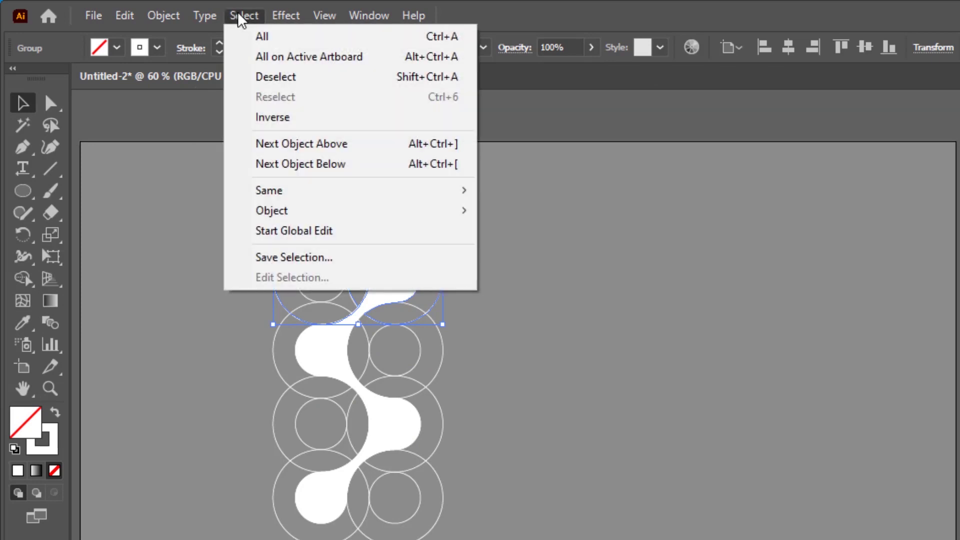
{"action": "mouse_move", "coordinate": [293, 193]}
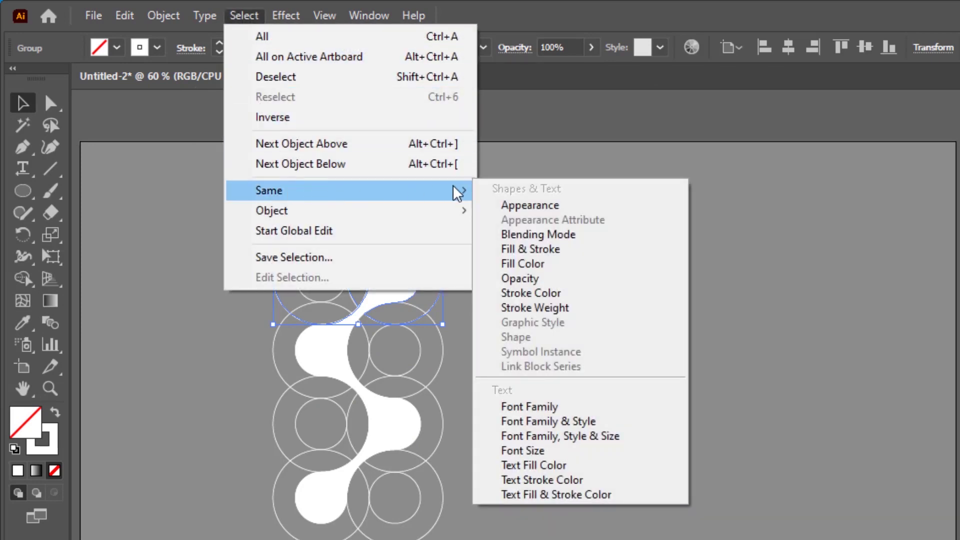
{"action": "left_click", "coordinate": [572, 250]}
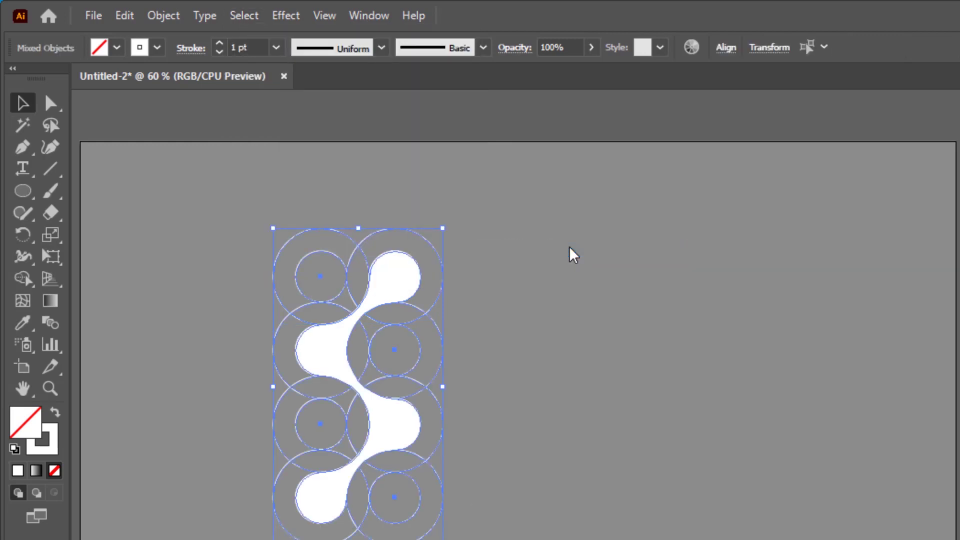
{"action": "key", "text": "Delete"}
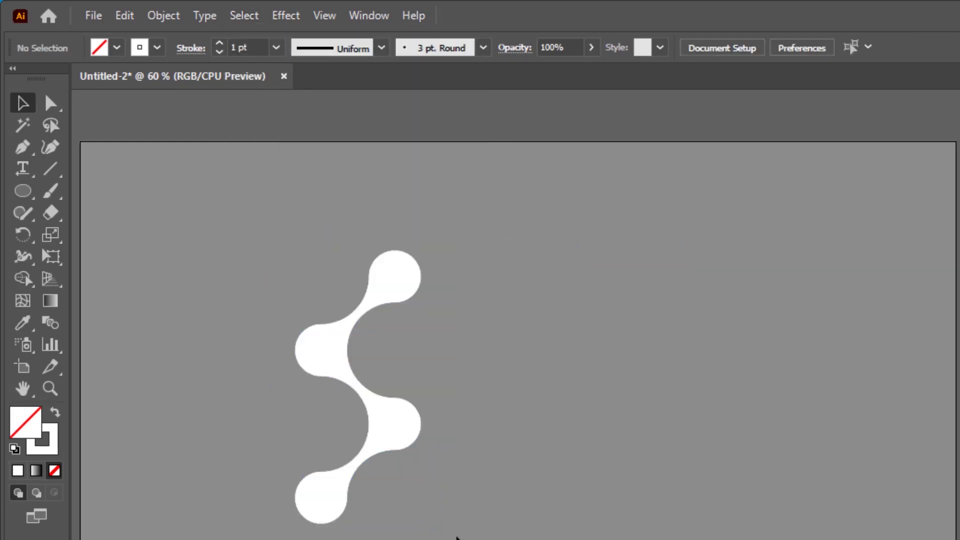
Remove the stroke from the white zigzag shape and move the shape up towards the artboard's upper edge
{"action": "key", "text": "ctrl+a"}
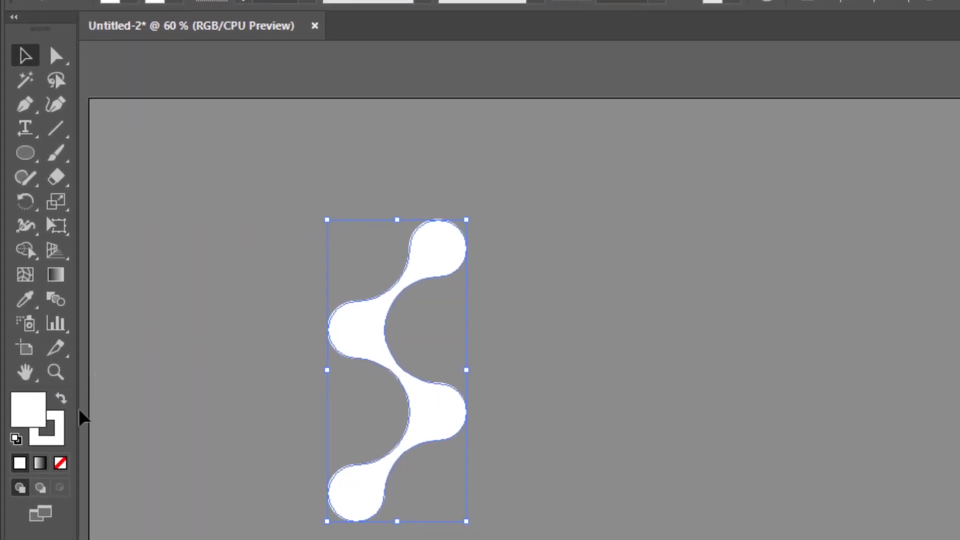
{"action": "left_click", "coordinate": [63, 429]}
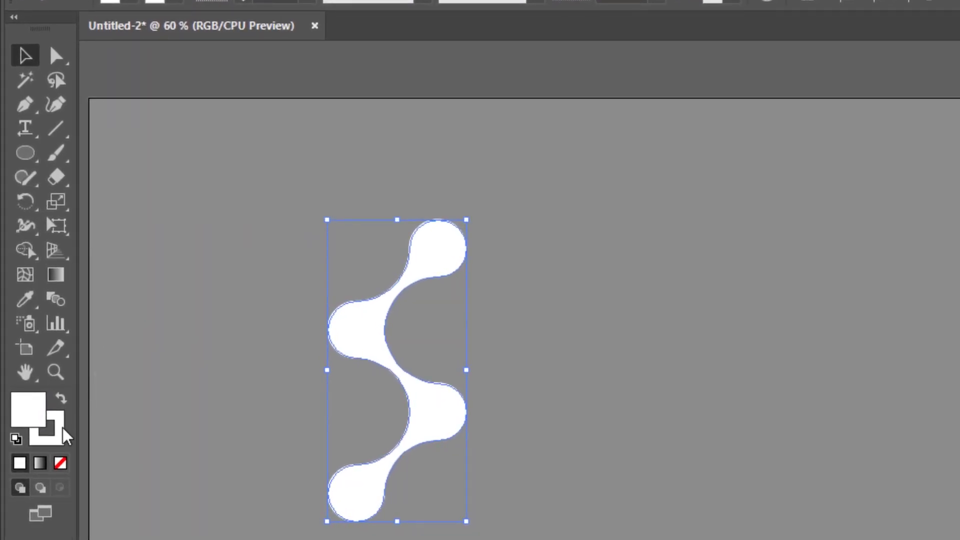
{"action": "left_click", "coordinate": [60, 464]}
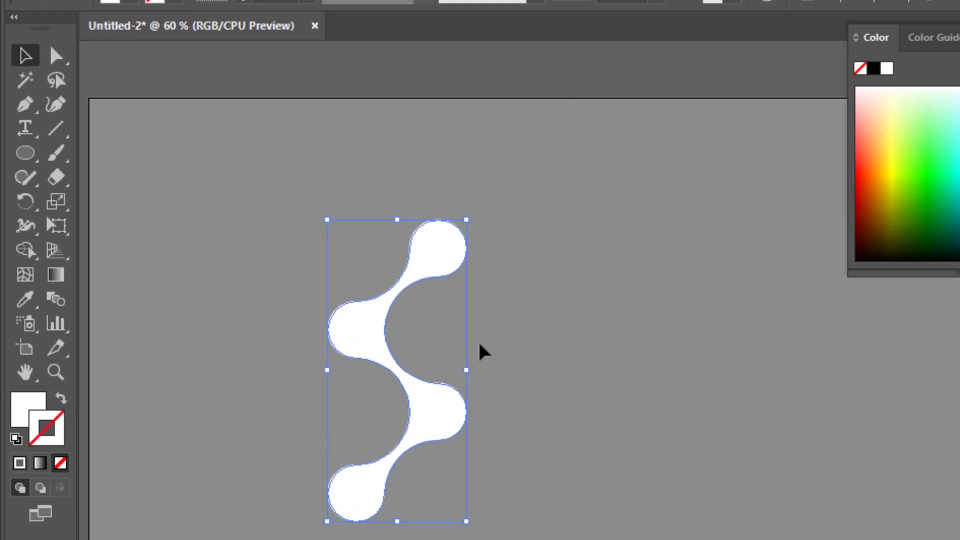
{"action": "left_click_drag", "start_coordinate": [447, 244], "coordinate": [476, 157]}
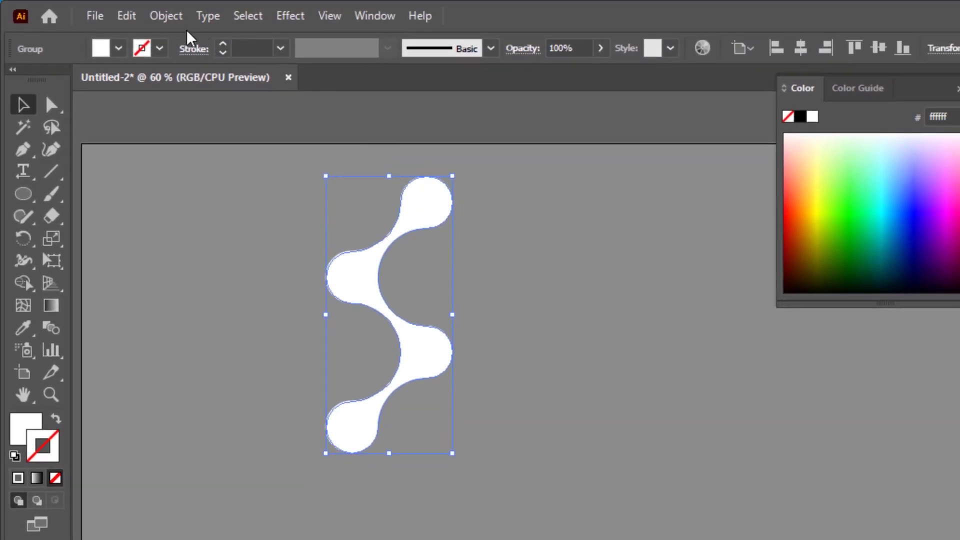
Convert the grouped zigzag shape into a compound path
{"action": "left_click", "coordinate": [165, 20]}
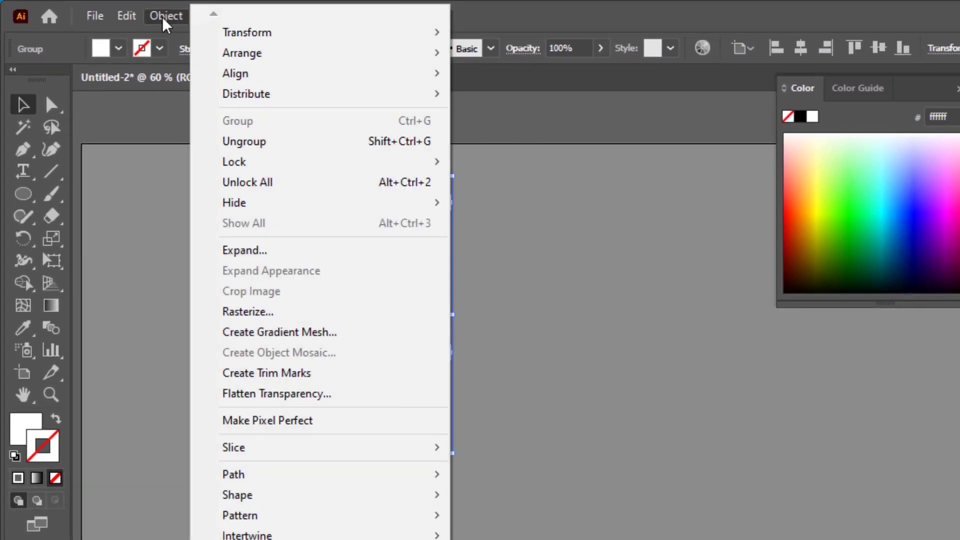
{"action": "mouse_move", "coordinate": [247, 449]}
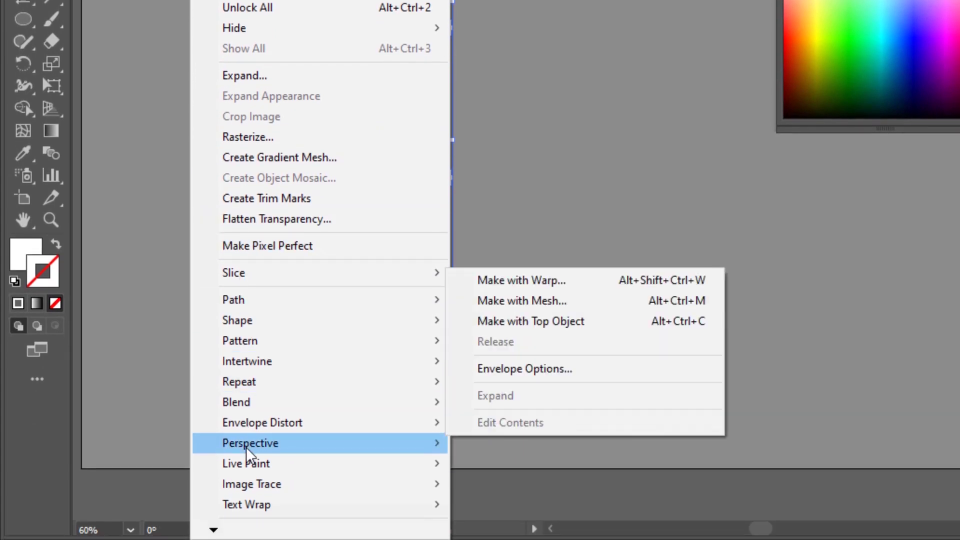
{"action": "mouse_move", "coordinate": [209, 531]}
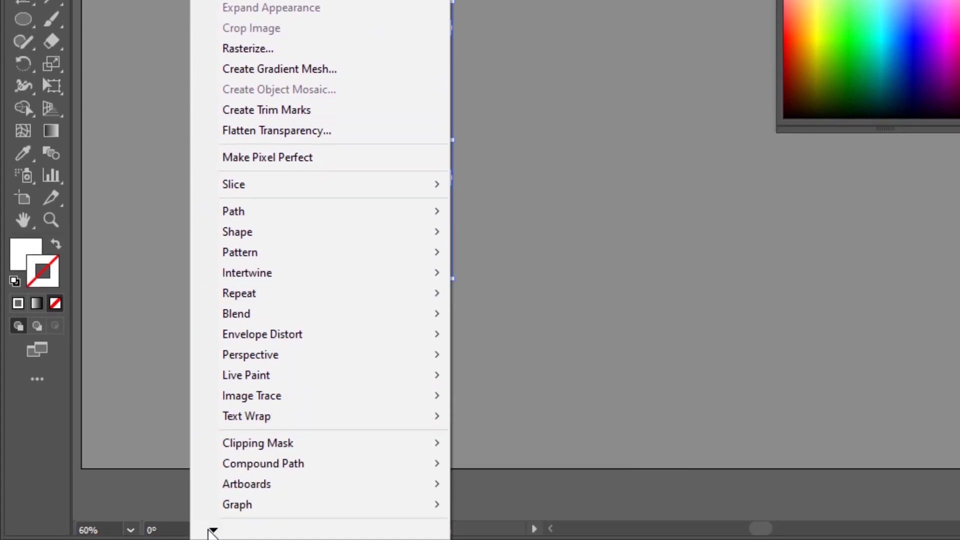
{"action": "mouse_move", "coordinate": [279, 469]}
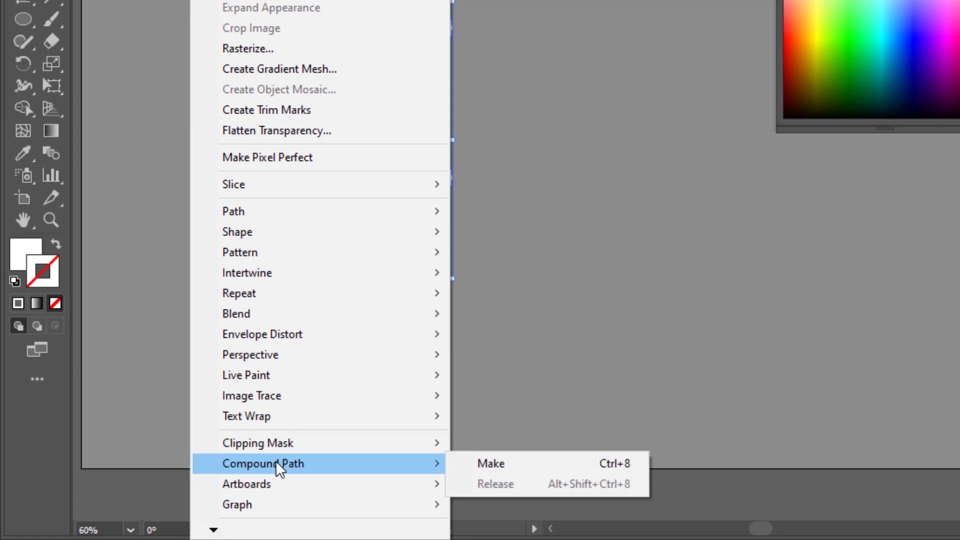
{"action": "left_click", "coordinate": [542, 465]}
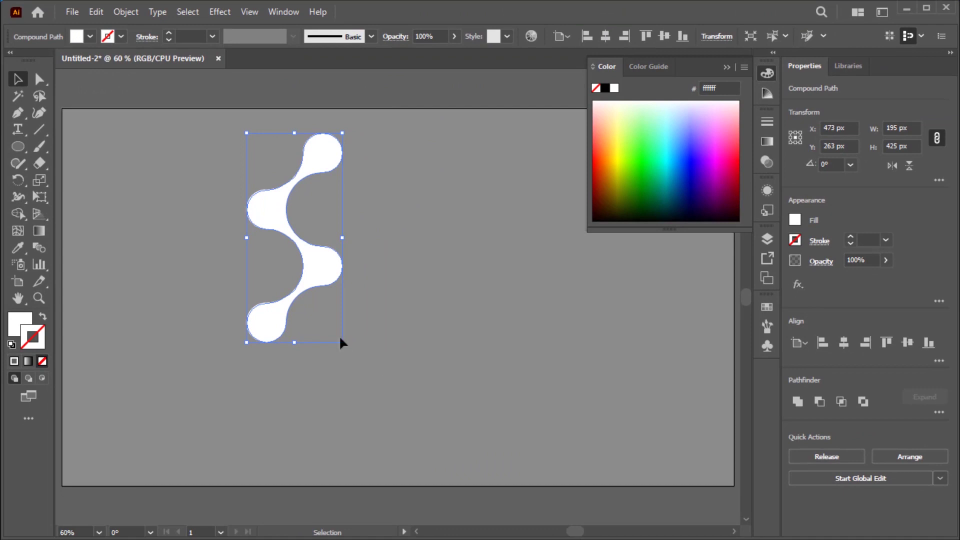
Scale the zigzag down to about 132 × 287 px, place it in the artboard's upper-left corner and put away the color picker
{"action": "left_click_drag", "start_coordinate": [343, 342], "coordinate": [310, 276]}
{"action": "left_click_drag", "start_coordinate": [242, 184], "coordinate": [150, 178]}
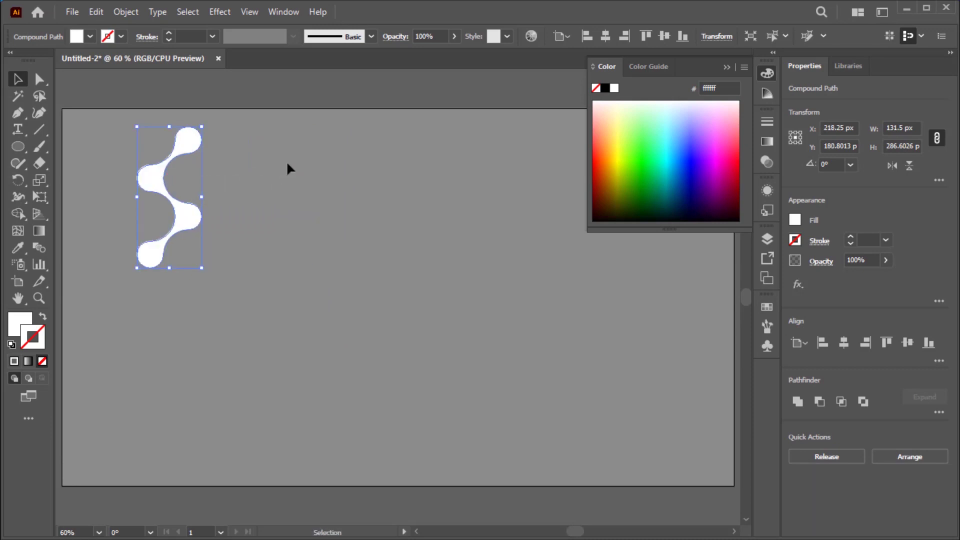
{"action": "left_click", "coordinate": [287, 166]}
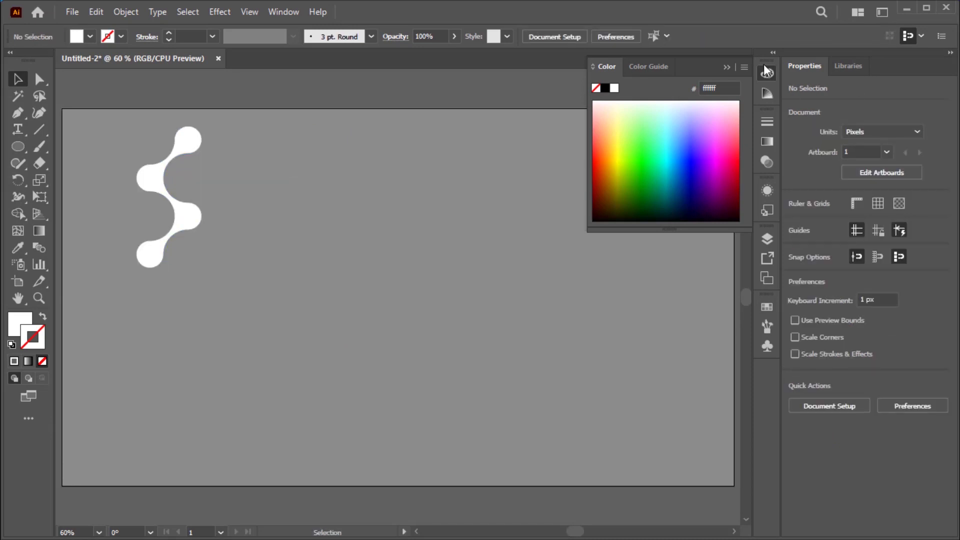
{"action": "left_click", "coordinate": [726, 67]}
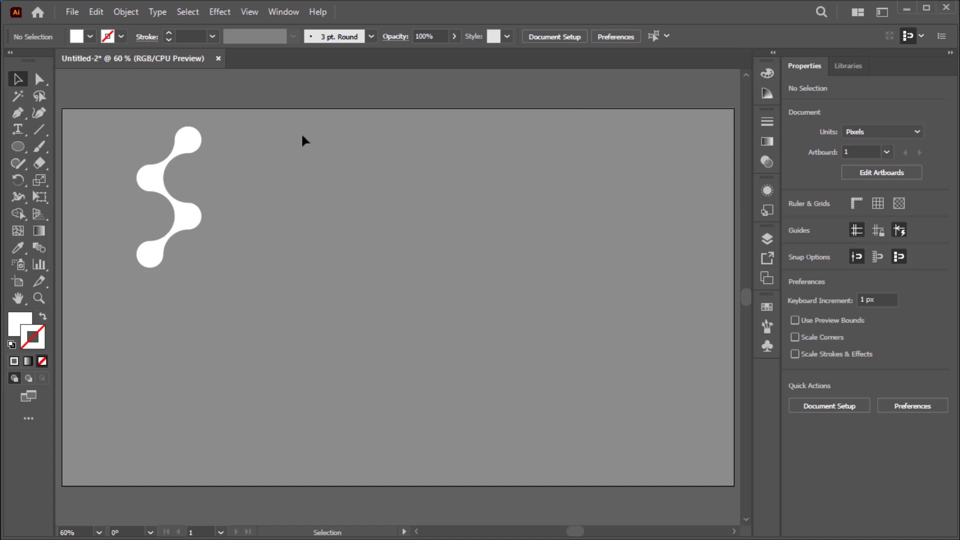
Shrink the zigzag shape a little further from its lower-right corner and deselect it
{"action": "left_click_drag", "start_coordinate": [107, 285], "coordinate": [107, 285]}
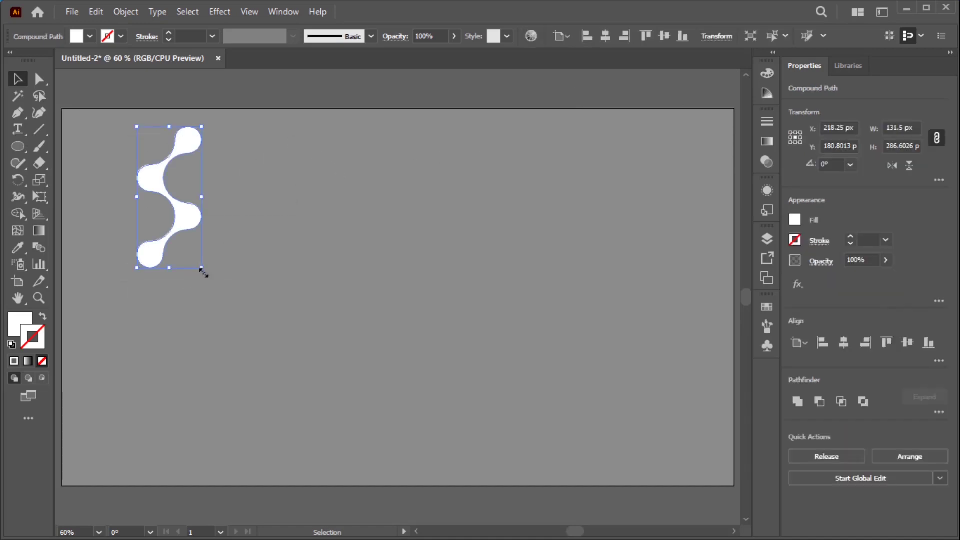
{"action": "left_click_drag", "start_coordinate": [203, 272], "coordinate": [190, 243]}
{"action": "left_click", "coordinate": [303, 100]}
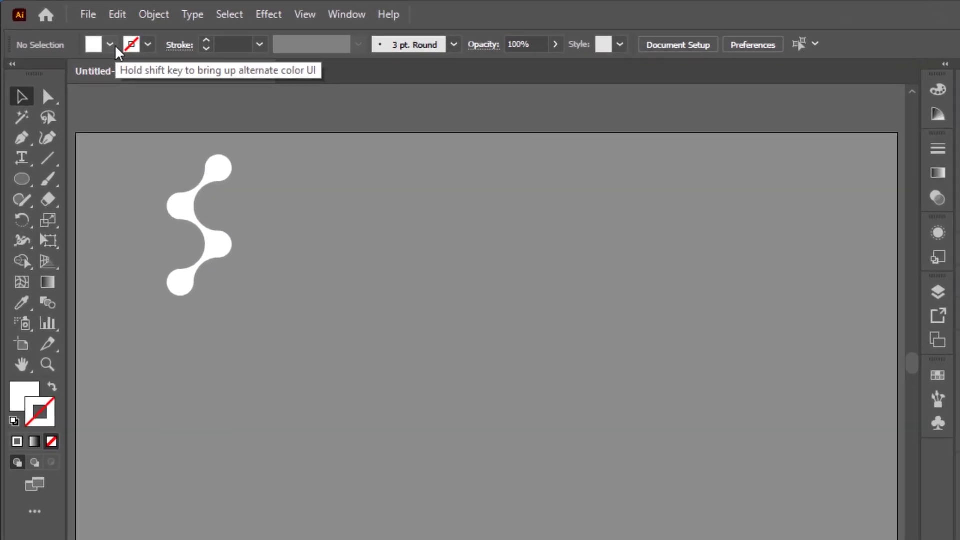
Draw a white circle about 688 px in diameter and position it near the artboard's center, at about X 713, Y 399 px
{"action": "left_click", "coordinate": [28, 187]}
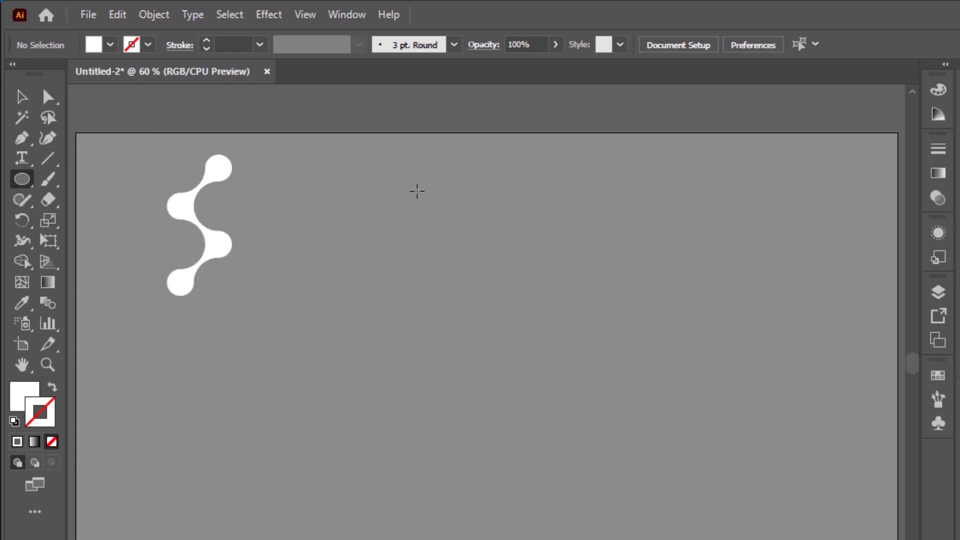
{"action": "left_click_drag", "start_coordinate": [426, 199], "coordinate": [597, 370]}
{"action": "left_click", "coordinate": [21, 97]}
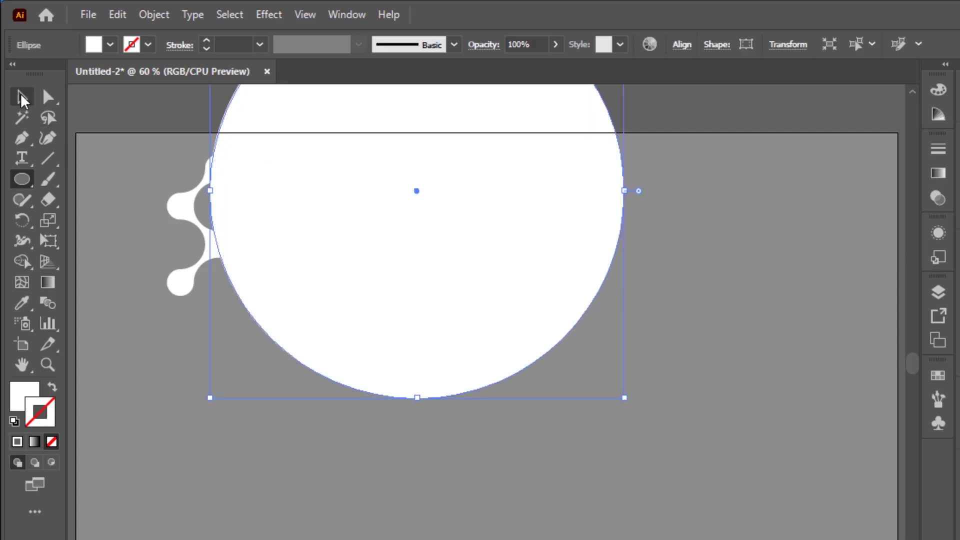
{"action": "left_click", "coordinate": [650, 116]}
{"action": "left_click_drag", "start_coordinate": [592, 133], "coordinate": [667, 288]}
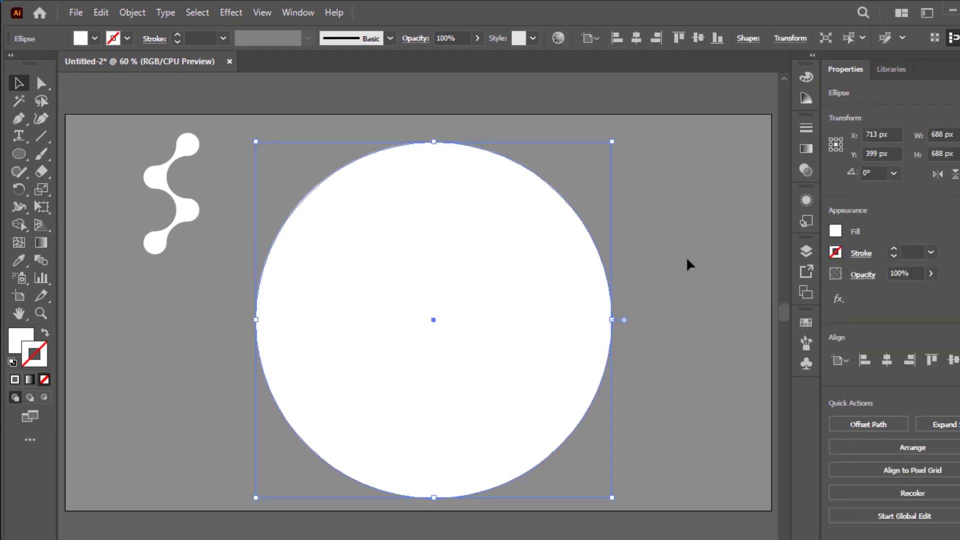
{"action": "left_click", "coordinate": [630, 93]}
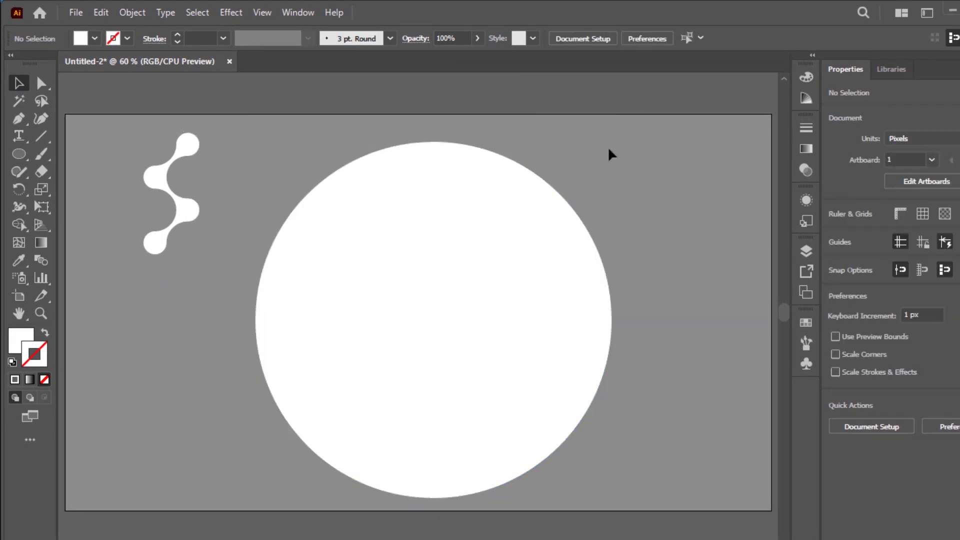
Slice the large white circle with seven roughly horizontal, evenly spaced Knife tool cuts running across its full width
{"action": "left_click_drag", "start_coordinate": [603, 168], "coordinate": [414, 335]}
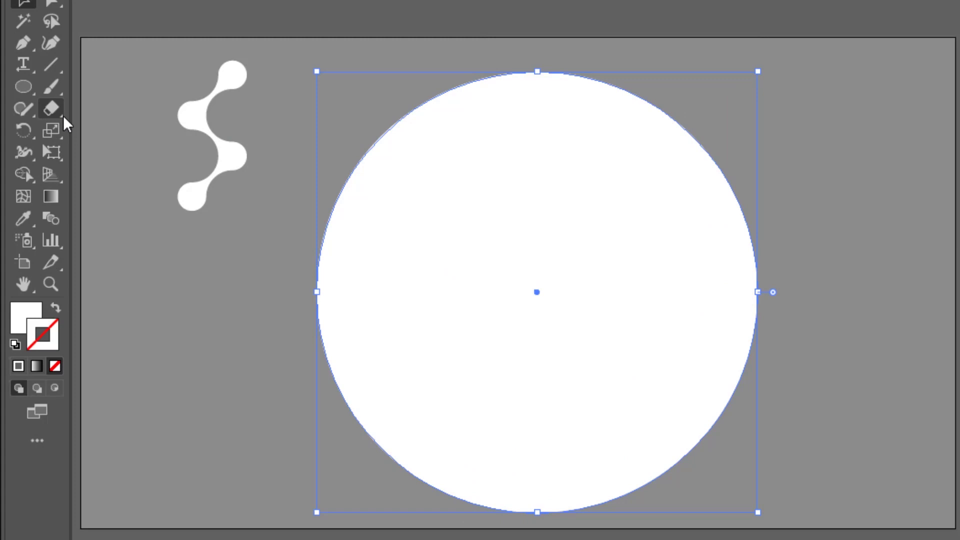
{"action": "left_click", "coordinate": [51, 108]}
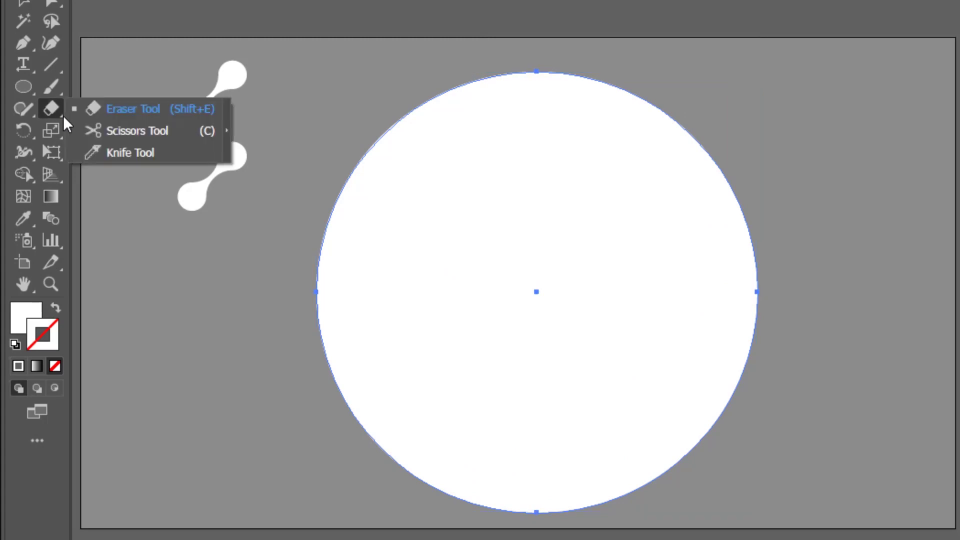
{"action": "left_click", "coordinate": [157, 156]}
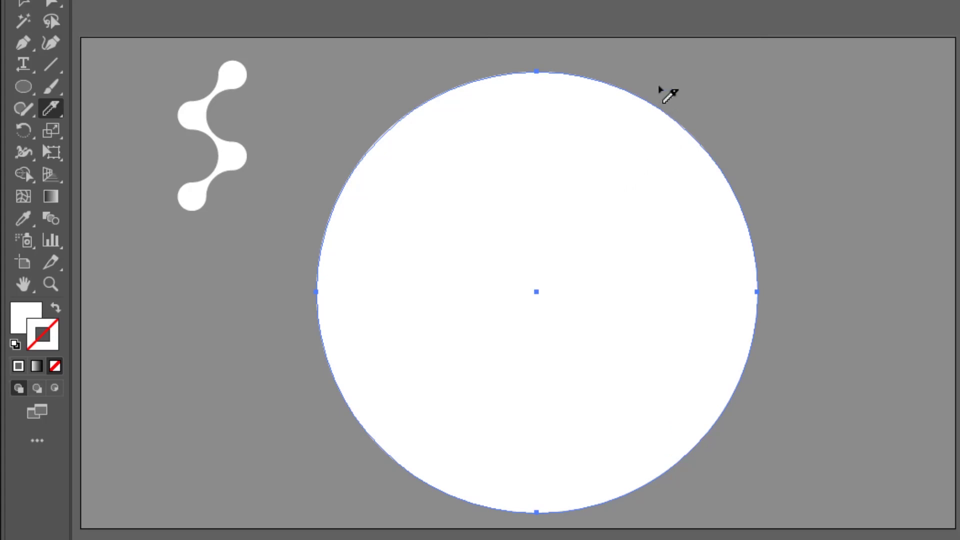
{"action": "mouse_move", "coordinate": [342, 153]}
{"action": "left_mouse_down"}
{"action": "mouse_move", "coordinate": [403, 142]}
{"action": "mouse_move", "coordinate": [741, 125]}
{"action": "left_mouse_up"}
{"action": "mouse_move", "coordinate": [324, 195]}
{"action": "left_mouse_down"}
{"action": "mouse_move", "coordinate": [767, 178]}
{"action": "mouse_move", "coordinate": [787, 194]}
{"action": "left_mouse_up"}
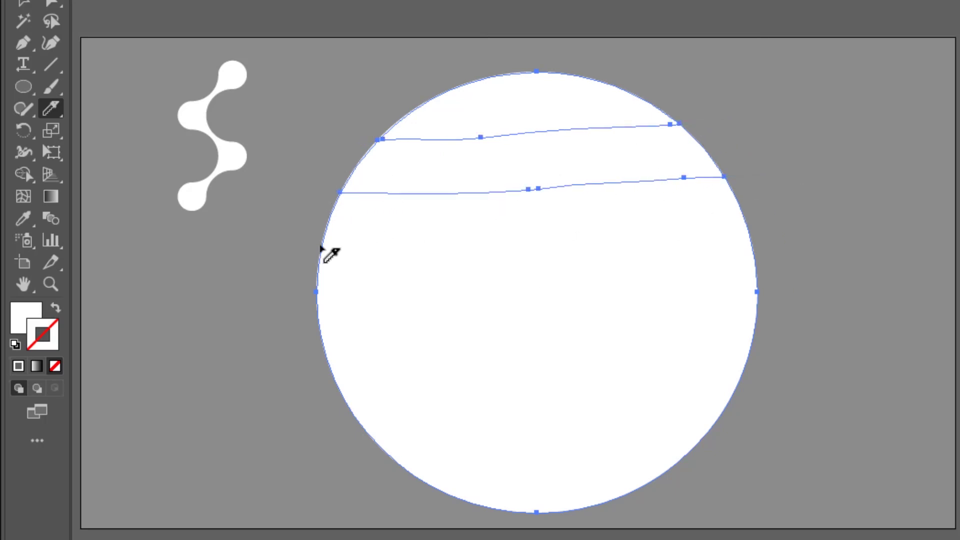
{"action": "left_click_drag", "start_coordinate": [305, 246], "coordinate": [805, 237]}
{"action": "left_click_drag", "start_coordinate": [305, 297], "coordinate": [797, 293]}
{"action": "left_click_drag", "start_coordinate": [311, 360], "coordinate": [822, 346]}
{"action": "left_click_drag", "start_coordinate": [323, 404], "coordinate": [804, 393]}
{"action": "left_click_drag", "start_coordinate": [353, 459], "coordinate": [767, 443]}
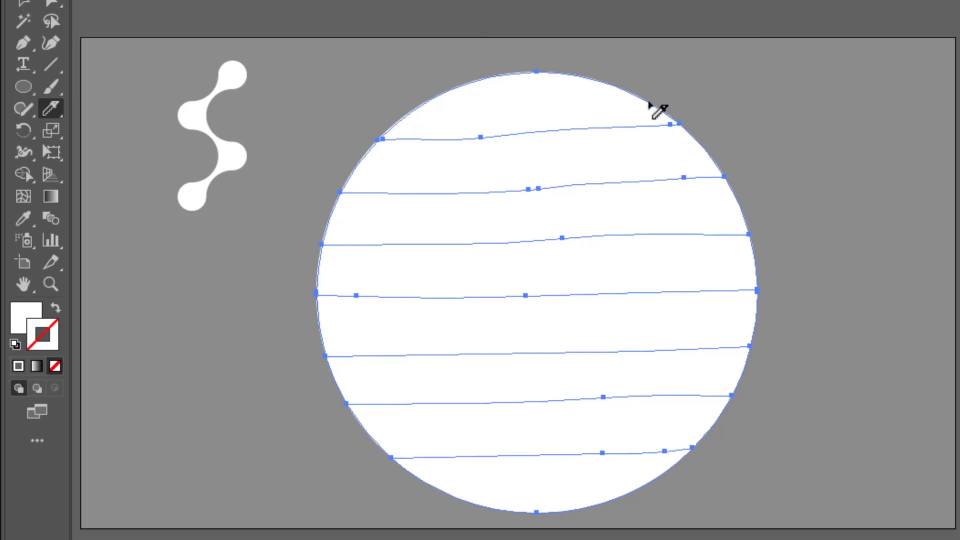
Slice the circle with six slightly slanted, roughly vertical Knife tool cuts to form a grid of pieces, and deselect it
{"action": "mouse_move", "coordinate": [628, 74]}
{"action": "left_mouse_down"}
{"action": "mouse_move", "coordinate": [680, 389]}
{"action": "mouse_move", "coordinate": [692, 518]}
{"action": "left_mouse_up"}
{"action": "left_click_drag", "start_coordinate": [570, 62], "coordinate": [631, 524]}
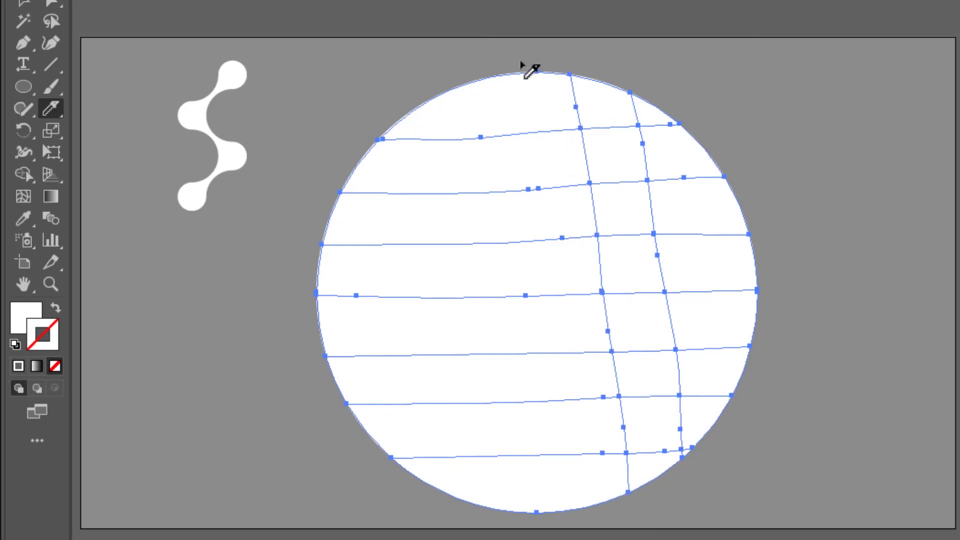
{"action": "left_click_drag", "start_coordinate": [506, 58], "coordinate": [594, 527]}
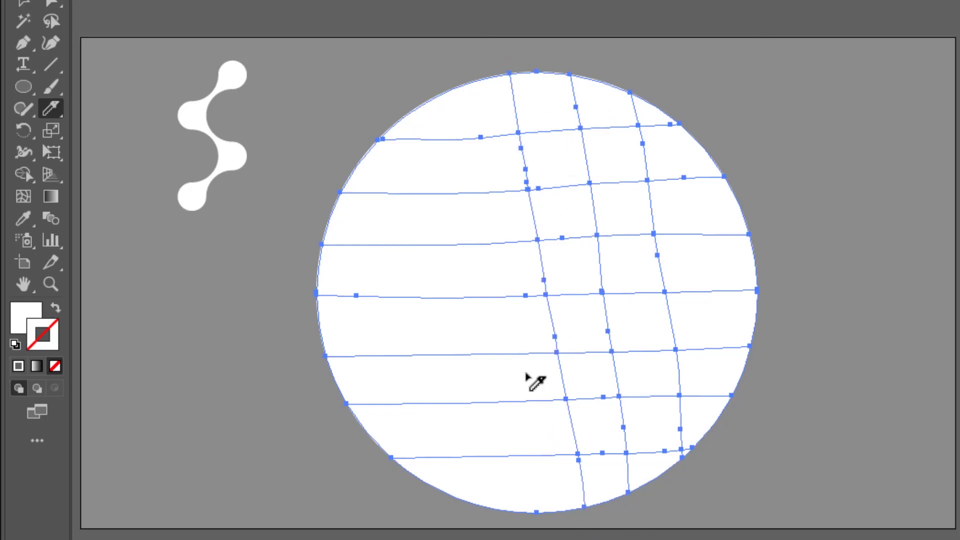
{"action": "left_click_drag", "start_coordinate": [447, 86], "coordinate": [525, 528]}
{"action": "mouse_move", "coordinate": [394, 107]}
{"action": "left_mouse_down"}
{"action": "mouse_move", "coordinate": [443, 331]}
{"action": "mouse_move", "coordinate": [477, 525]}
{"action": "left_mouse_up"}
{"action": "mouse_move", "coordinate": [341, 140]}
{"action": "left_mouse_down"}
{"action": "mouse_move", "coordinate": [373, 270]}
{"action": "mouse_move", "coordinate": [407, 532]}
{"action": "left_mouse_up"}
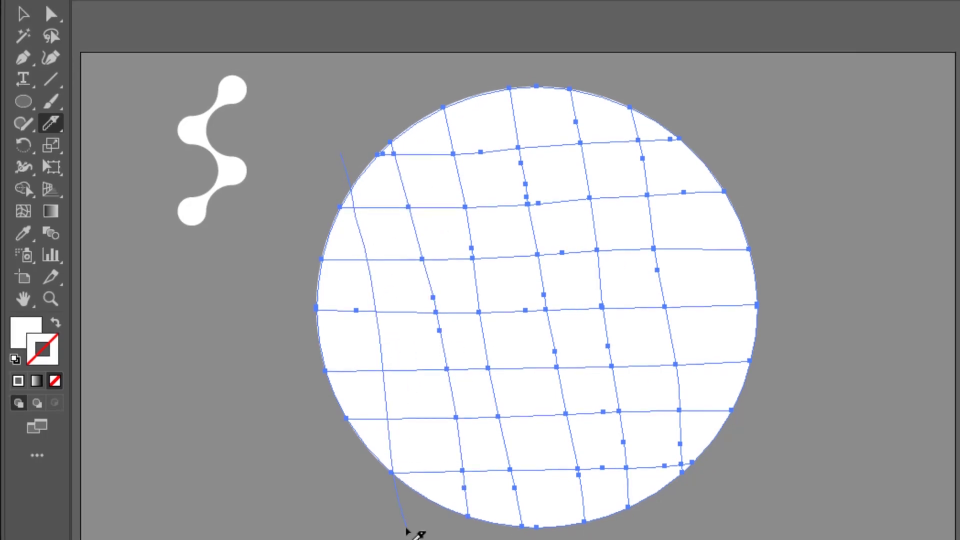
{"action": "left_click", "coordinate": [23, 15]}
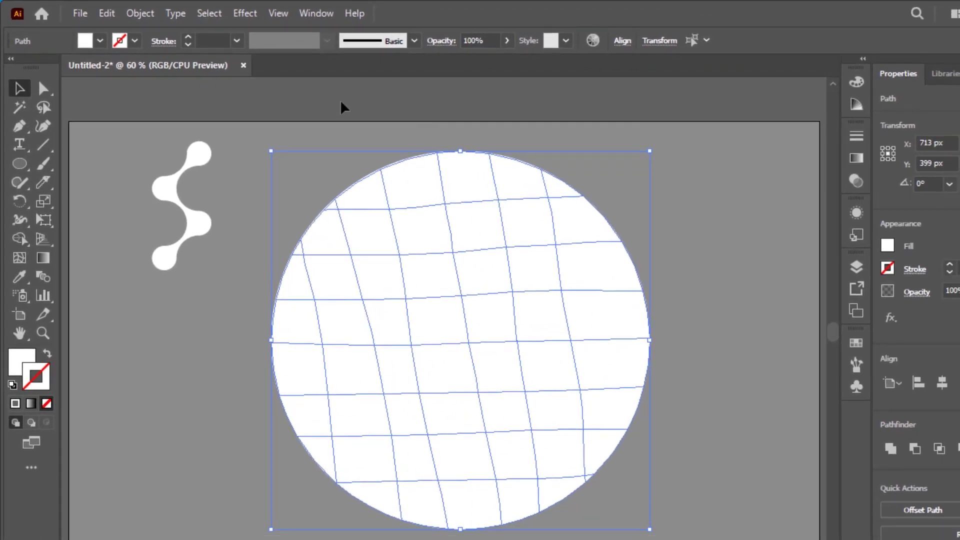
{"action": "left_click", "coordinate": [399, 126]}
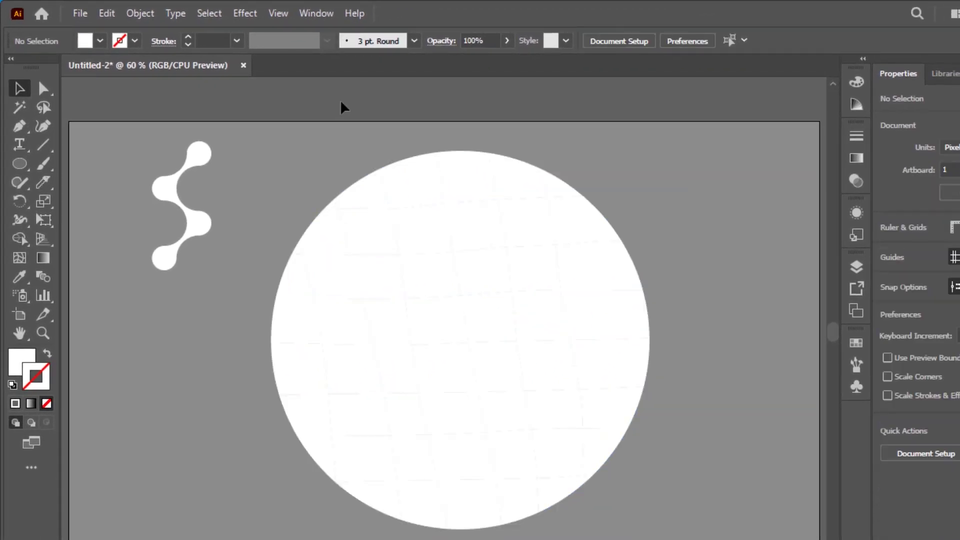
Bring the zigzag shape to the front of the stacking order and deselect it
{"action": "left_click", "coordinate": [200, 152]}
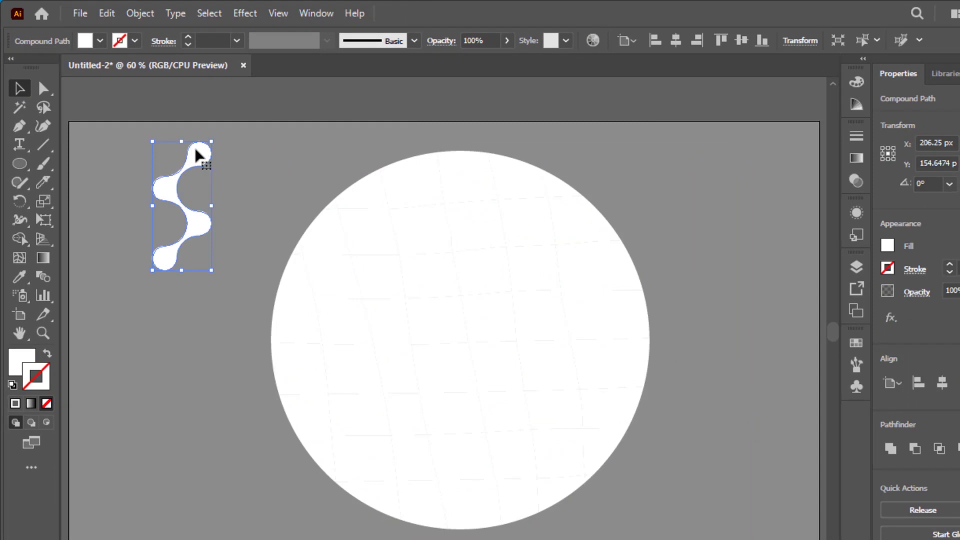
{"action": "right_click", "coordinate": [199, 155]}
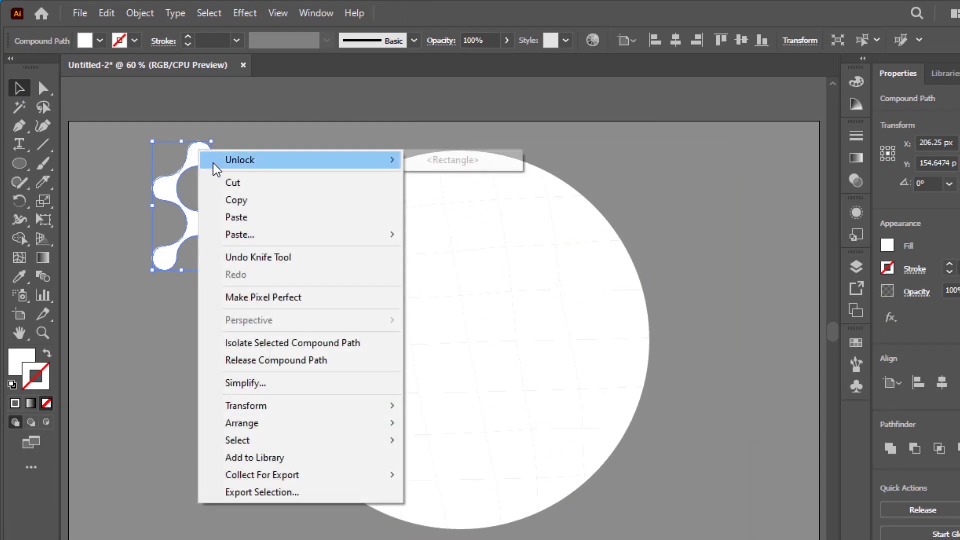
{"action": "mouse_move", "coordinate": [268, 424]}
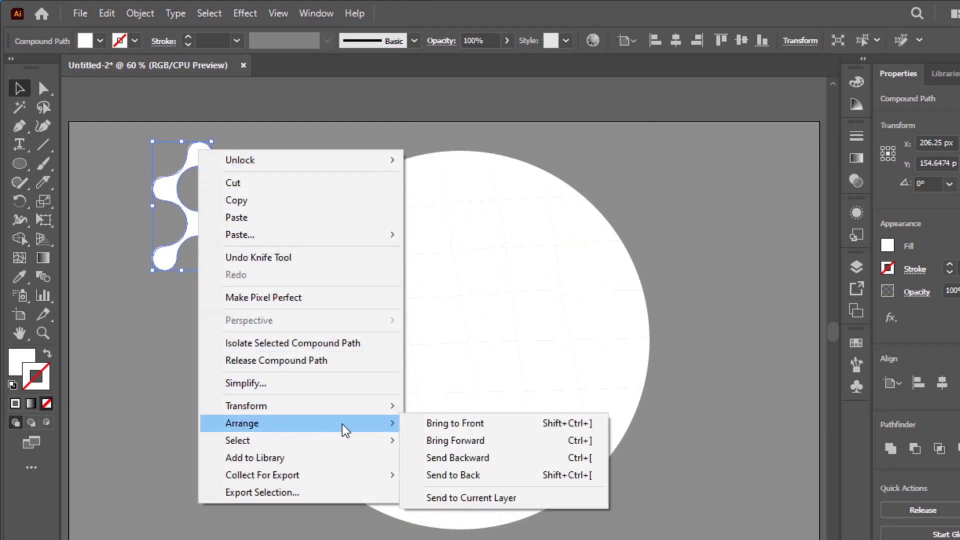
{"action": "left_click", "coordinate": [473, 426]}
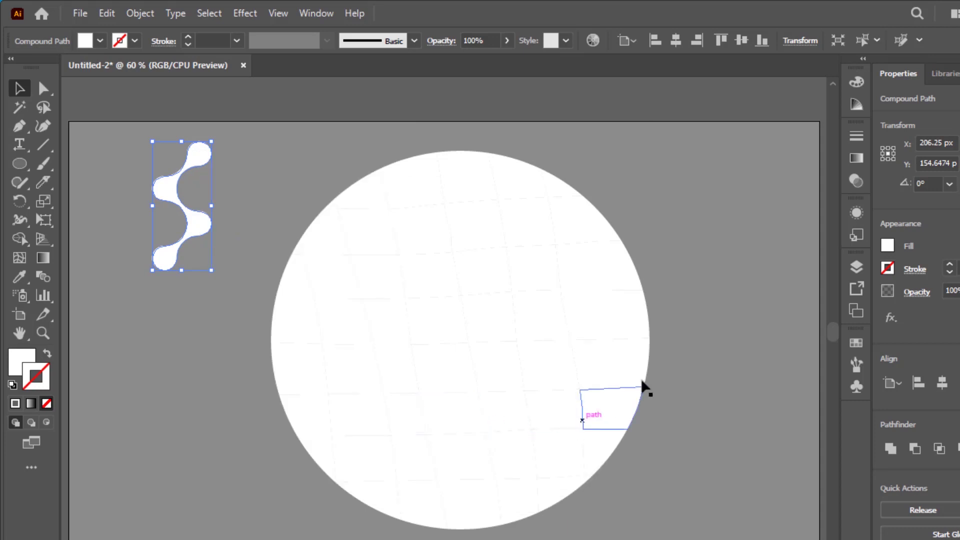
{"action": "left_click", "coordinate": [675, 284]}
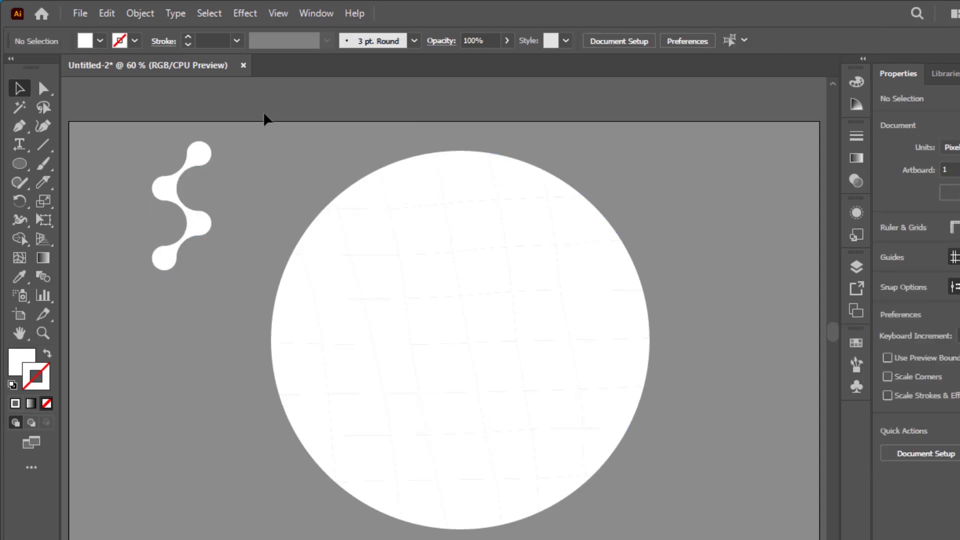
Group all the sliced pieces of the large white circle together and deselect them
{"action": "left_click_drag", "start_coordinate": [364, 203], "coordinate": [673, 539]}
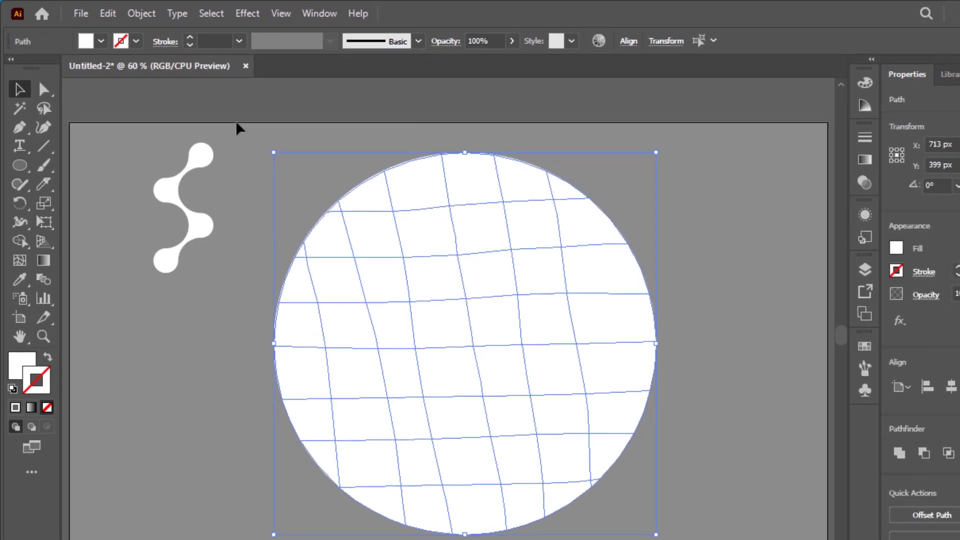
{"action": "left_click", "coordinate": [169, 20]}
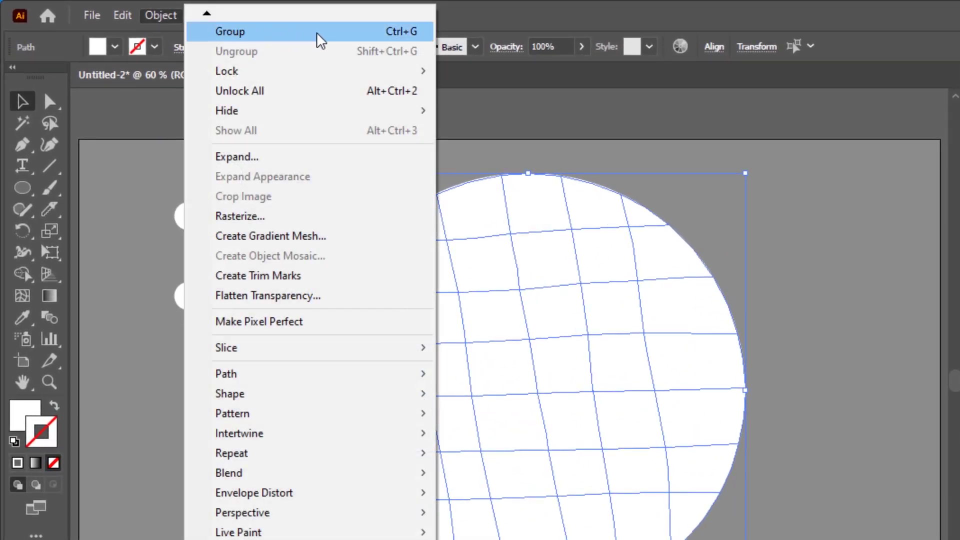
{"action": "left_click", "coordinate": [336, 39]}
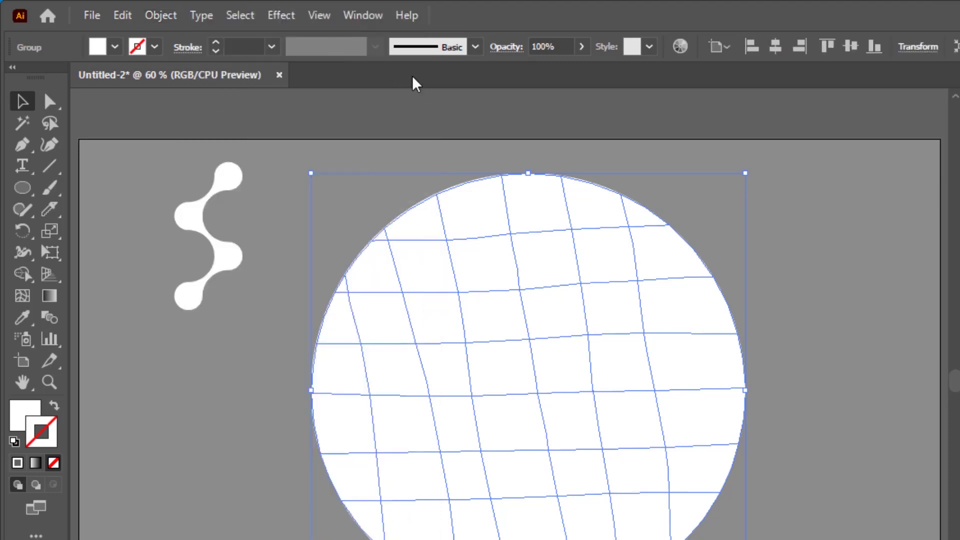
{"action": "left_click", "coordinate": [809, 119]}
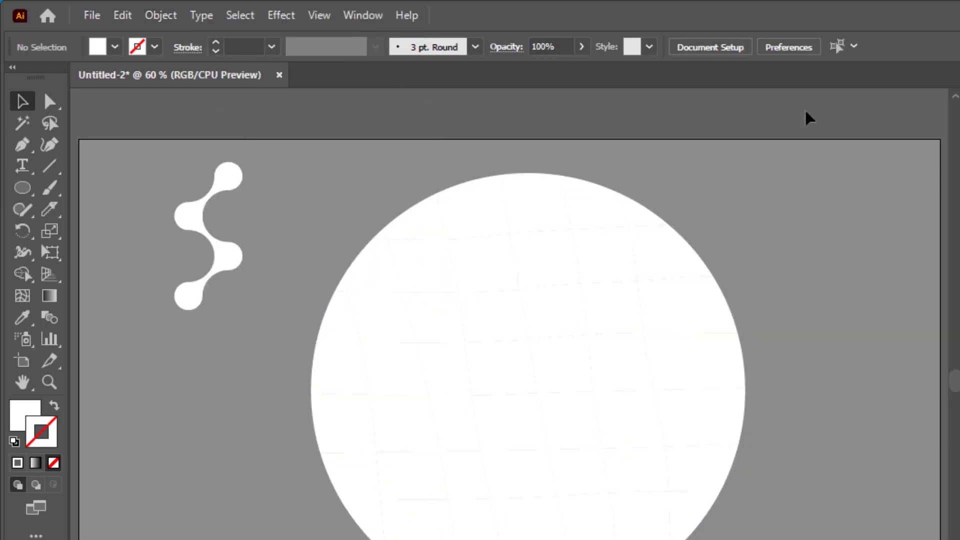
Run the replaceItems script on the zigzag and sliced circle, using Top object at 100%, replacing grouped items, fit to element size and random rotation
{"action": "left_click_drag", "start_coordinate": [142, 124], "coordinate": [628, 510]}
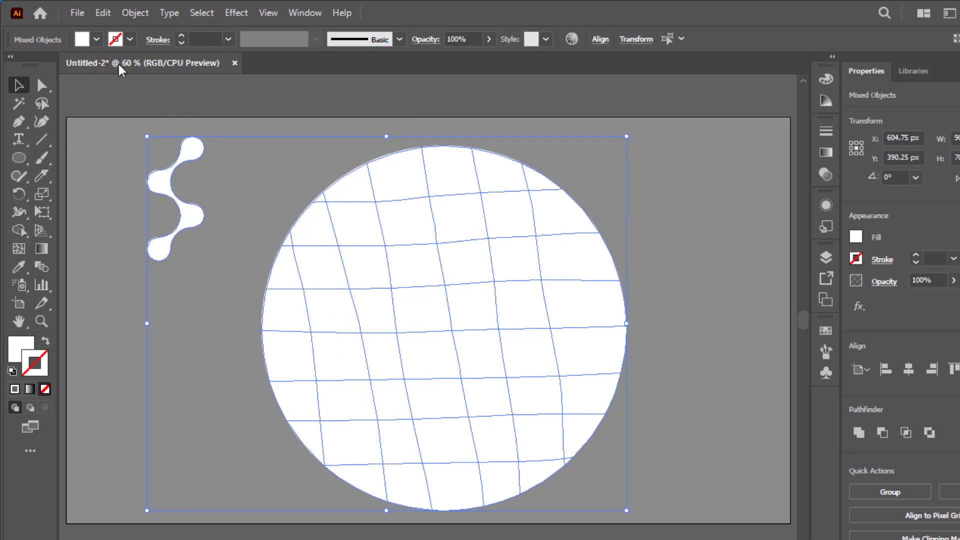
{"action": "left_click", "coordinate": [79, 15]}
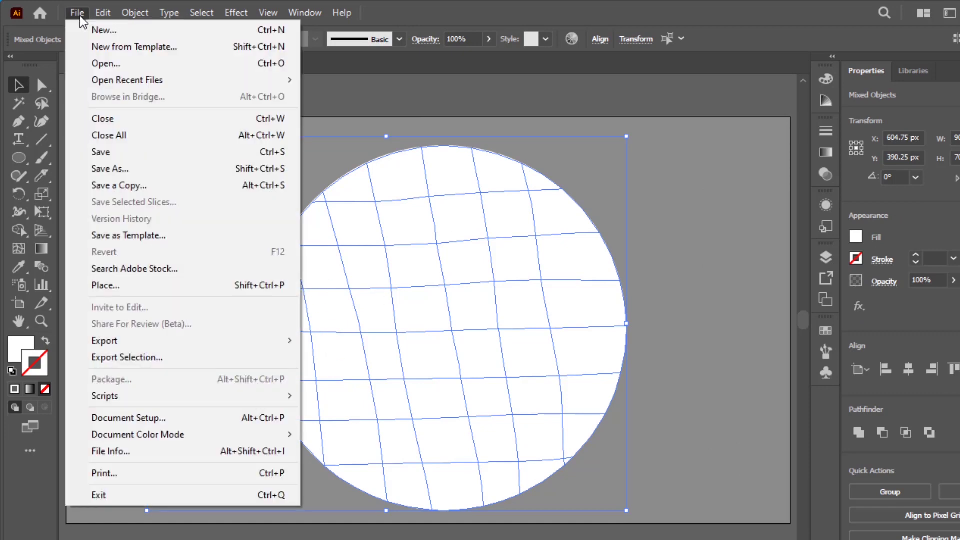
{"action": "mouse_move", "coordinate": [150, 396]}
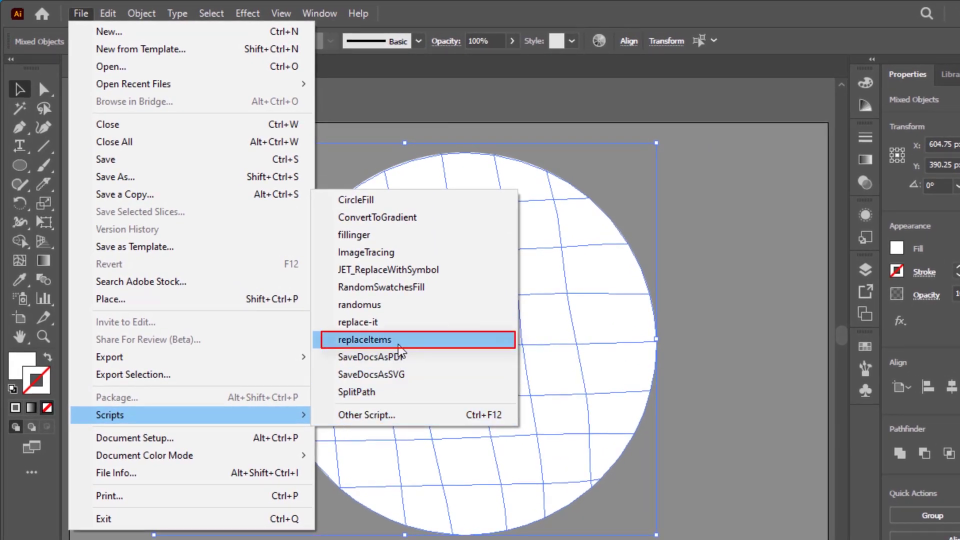
{"action": "left_click", "coordinate": [380, 340]}
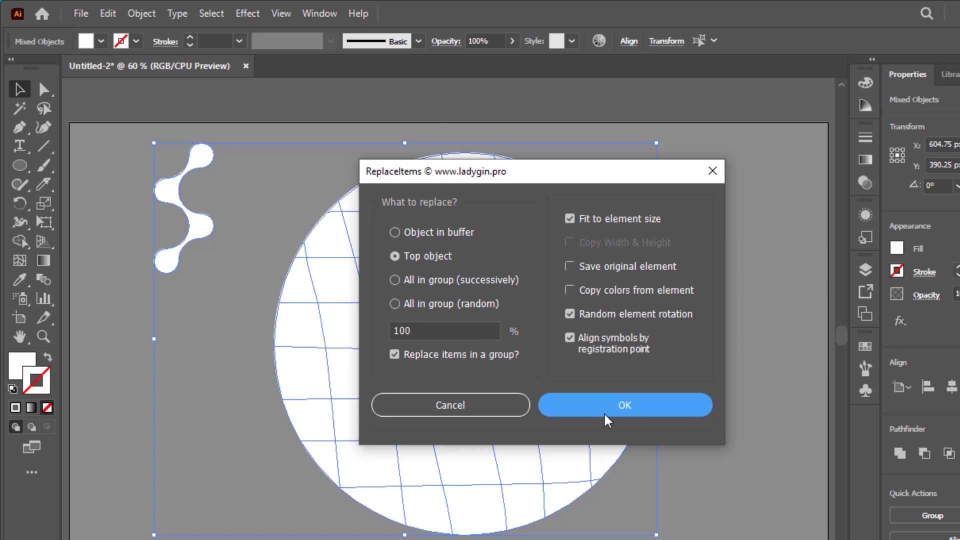
{"action": "left_click", "coordinate": [626, 405]}
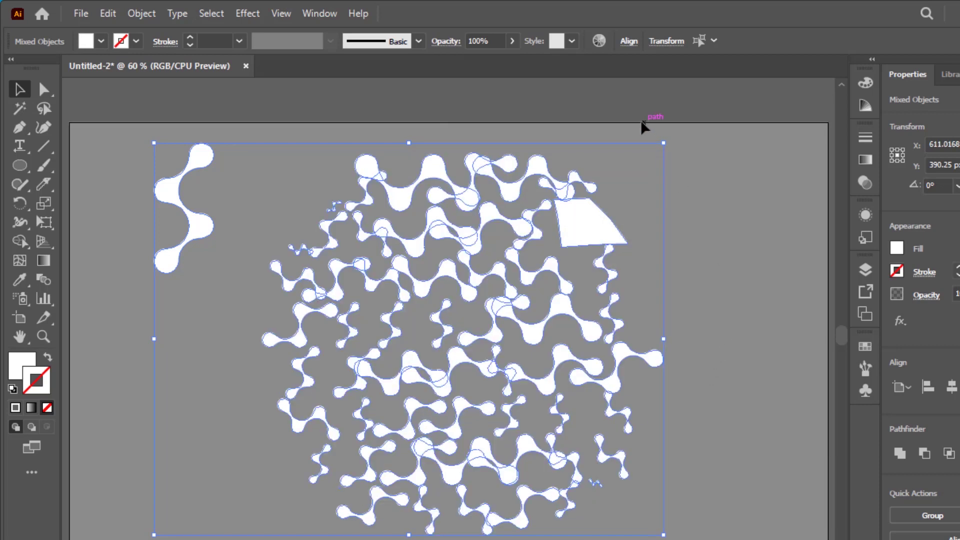
{"action": "left_click", "coordinate": [621, 110]}
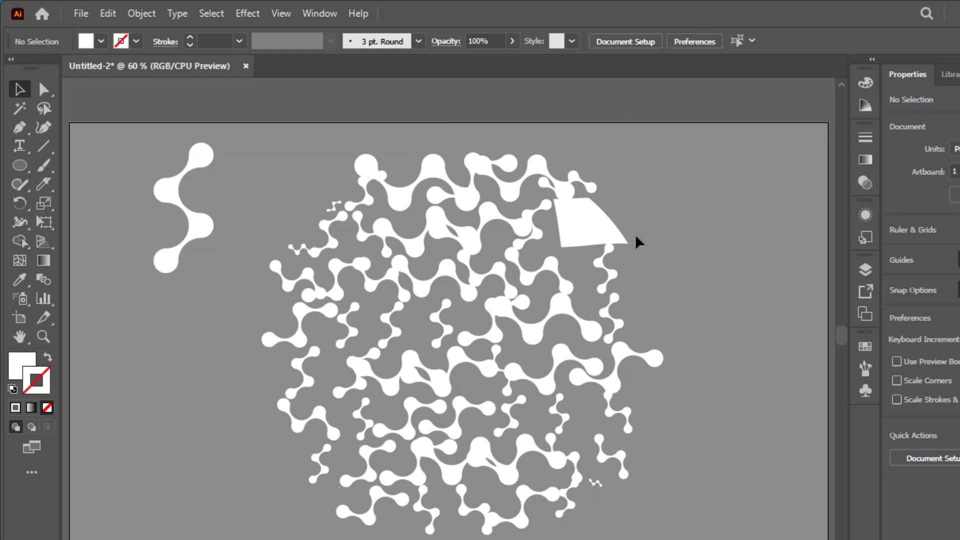
Ungroup the cluster of zigzag shapes and delete the unreplaced solid white circle piece near its upper-right edge
{"action": "left_click", "coordinate": [595, 235]}
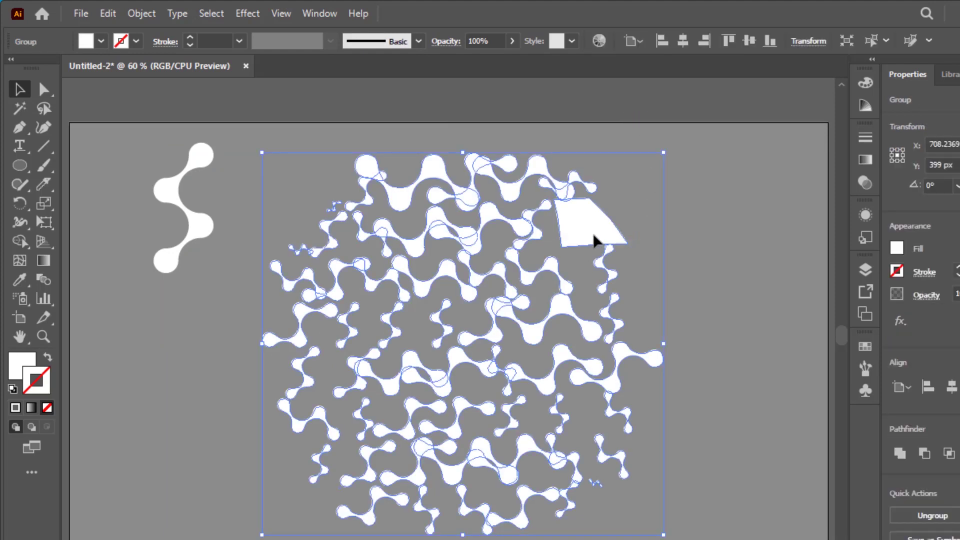
{"action": "right_click", "coordinate": [593, 234]}
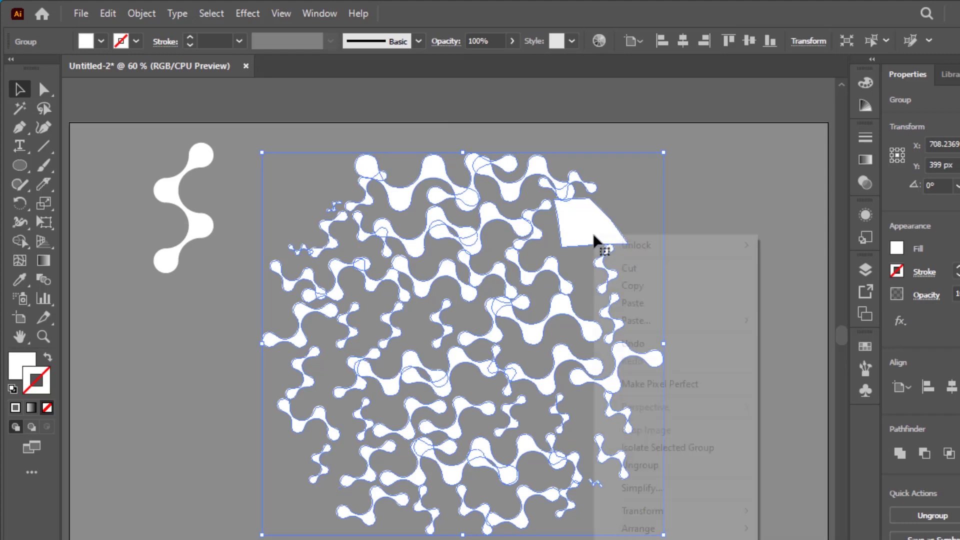
{"action": "mouse_move", "coordinate": [616, 250]}
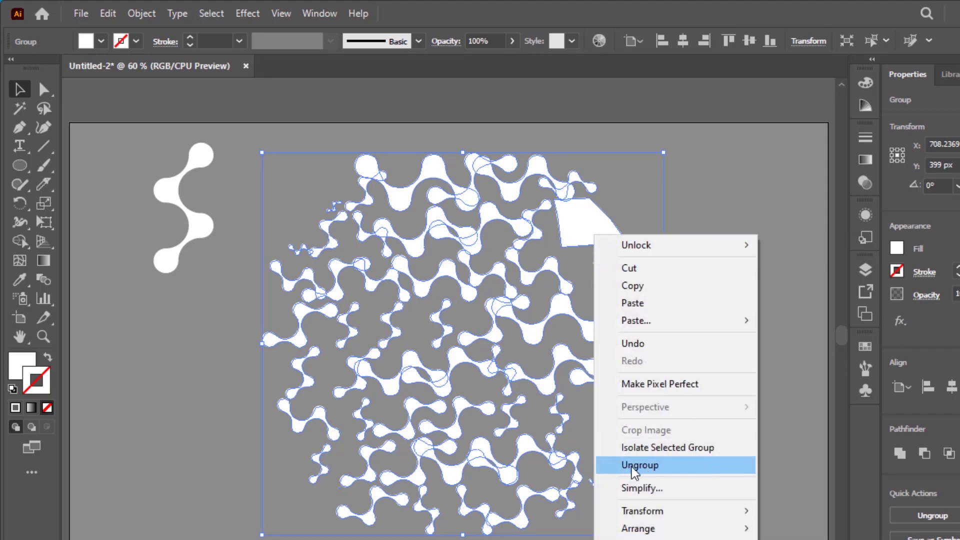
{"action": "left_click", "coordinate": [650, 464]}
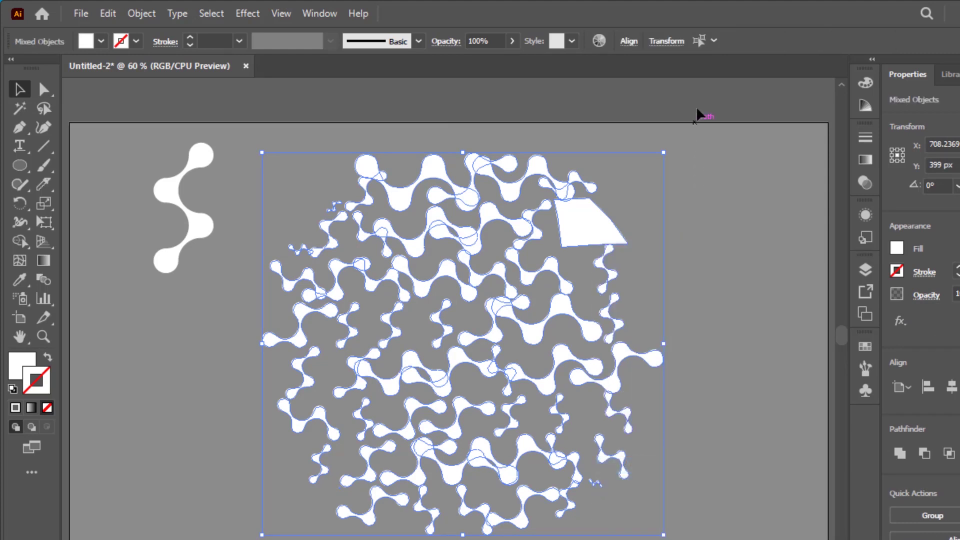
{"action": "left_click", "coordinate": [659, 153]}
{"action": "left_click_drag", "start_coordinate": [594, 227], "coordinate": [681, 170]}
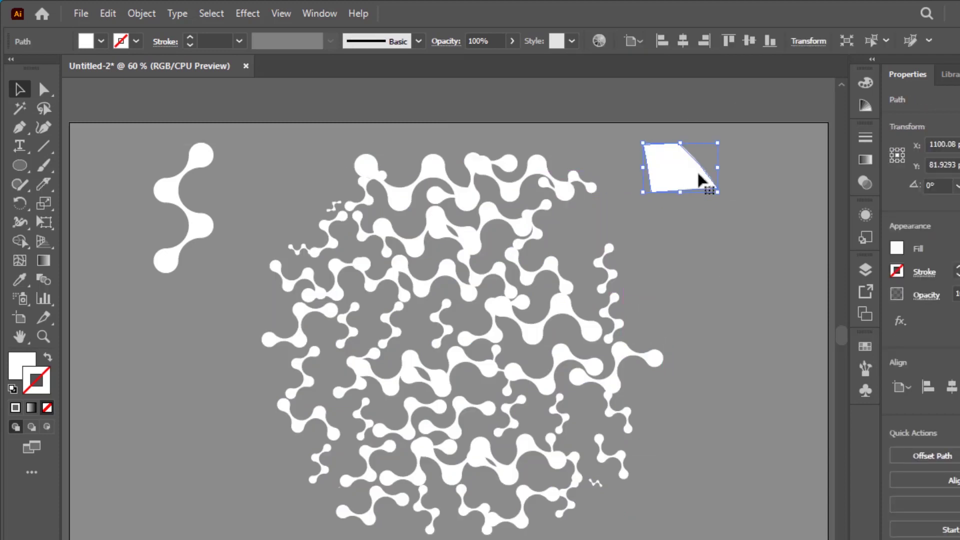
{"action": "key", "text": "Delete"}
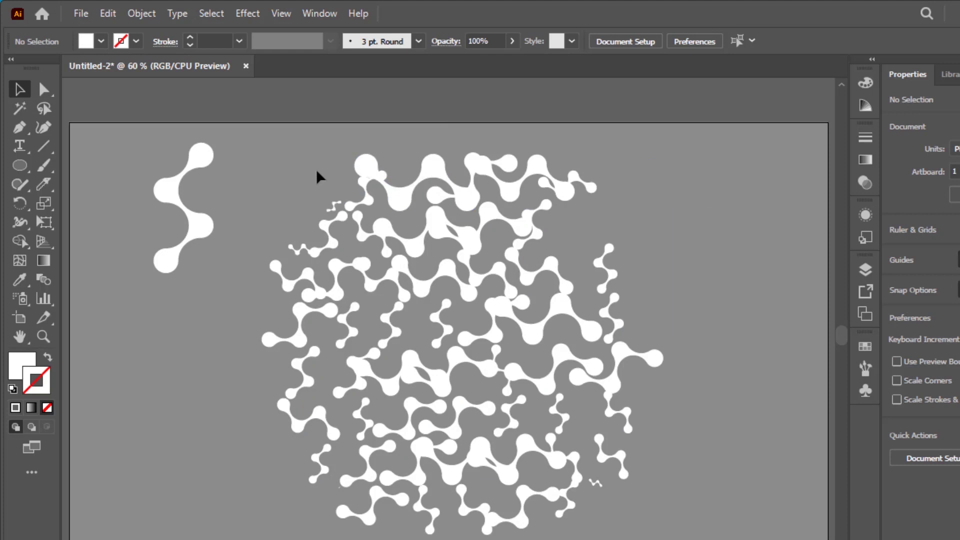
Delete the original zigzag compound path beside the cluster
{"action": "double_click", "coordinate": [170, 192]}
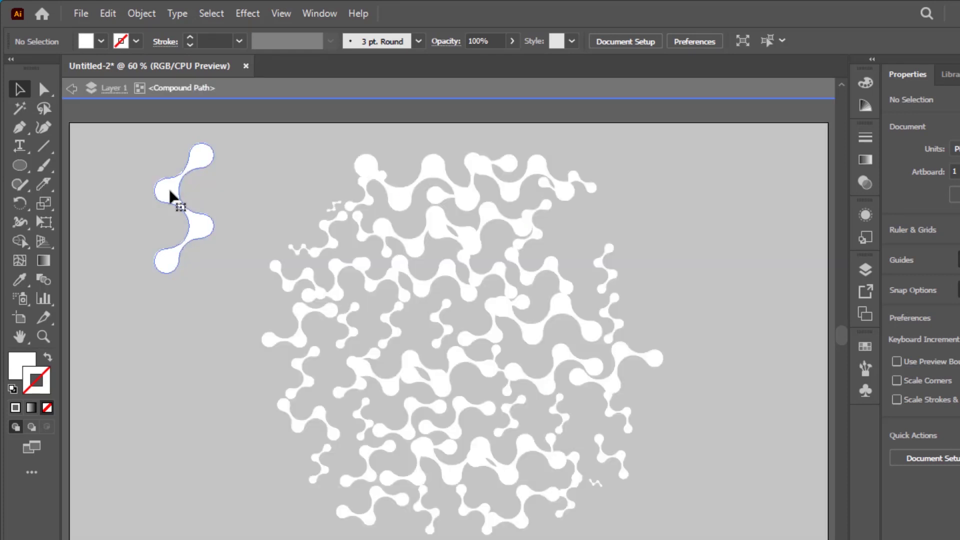
{"action": "key", "text": "Escape"}
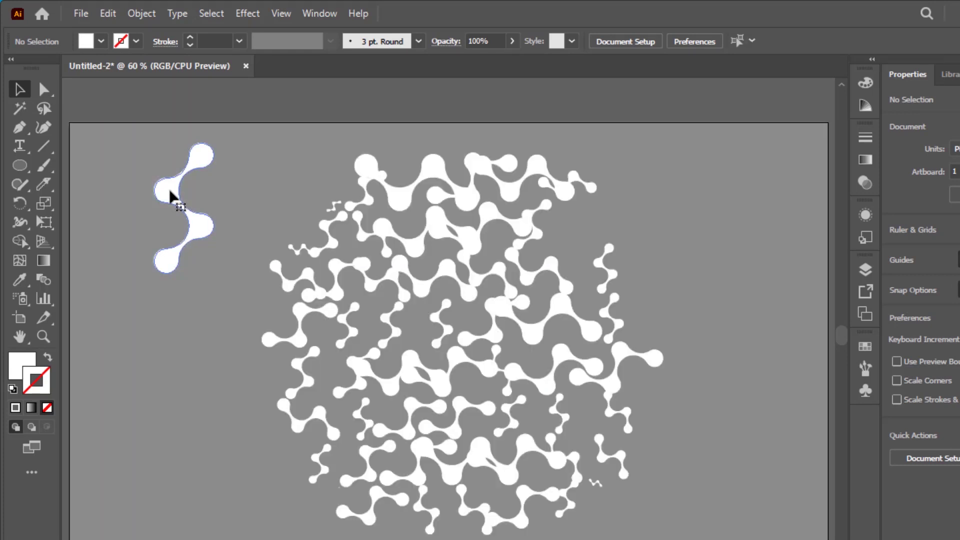
{"action": "left_click", "coordinate": [171, 193]}
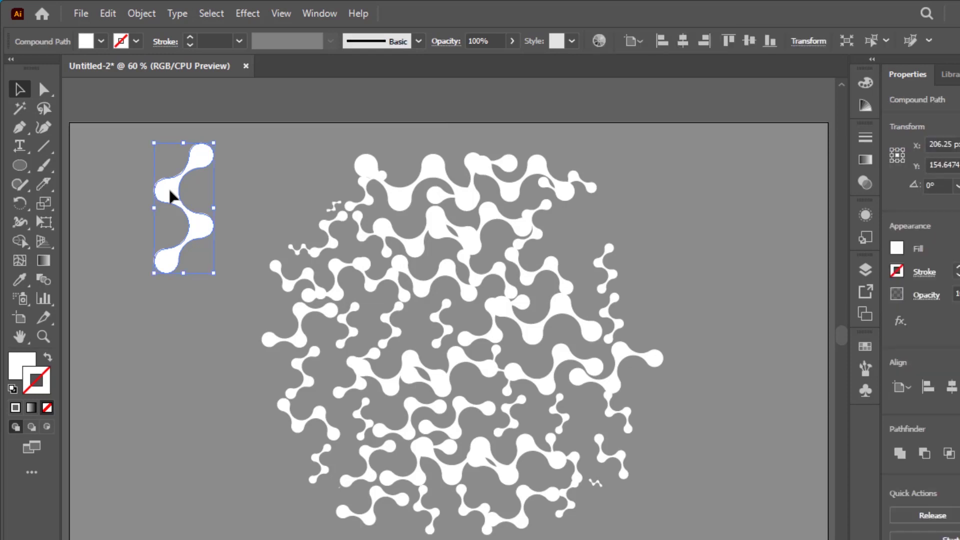
{"action": "key", "text": "Delete"}
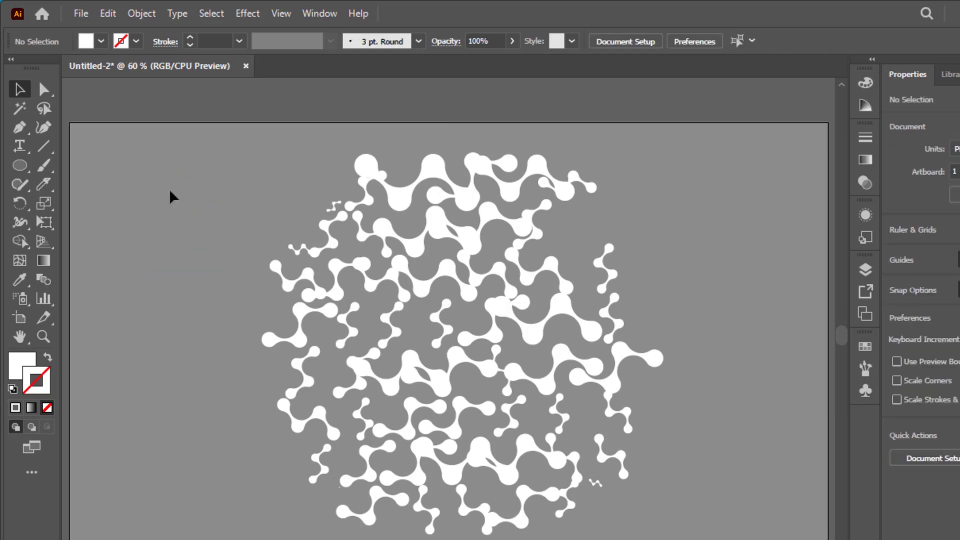
Select all the remaining zigzag shapes and group them
{"action": "left_click", "coordinate": [209, 14]}
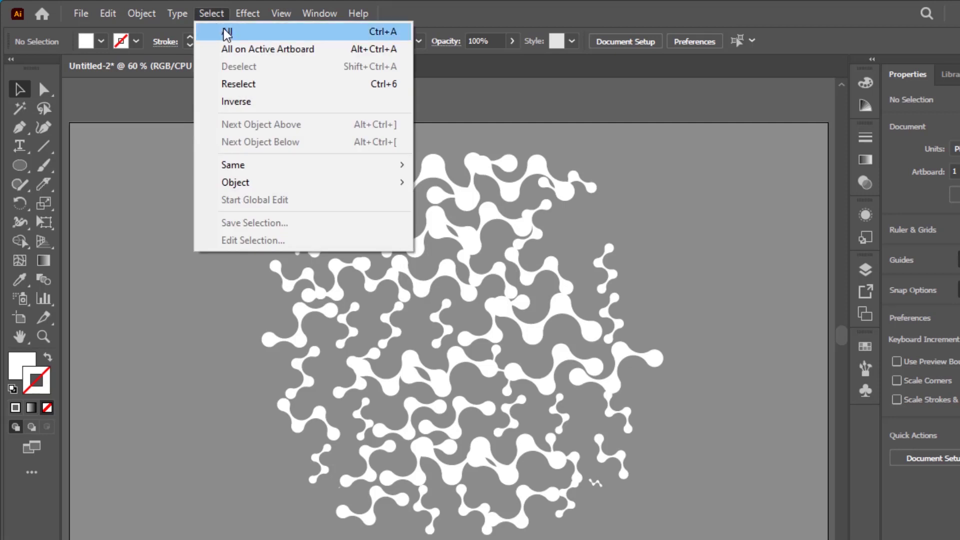
{"action": "left_click", "coordinate": [223, 28]}
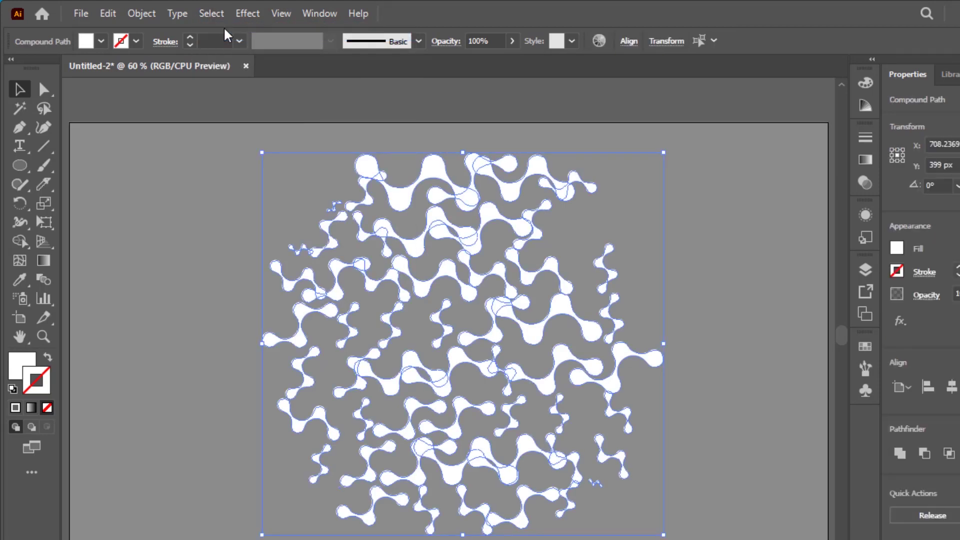
{"action": "left_click", "coordinate": [145, 13]}
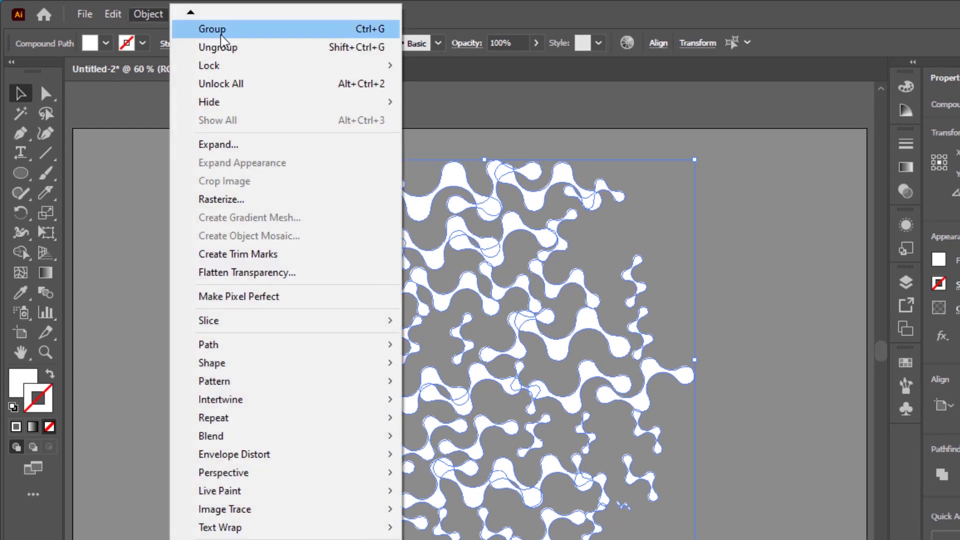
{"action": "left_click", "coordinate": [230, 33]}
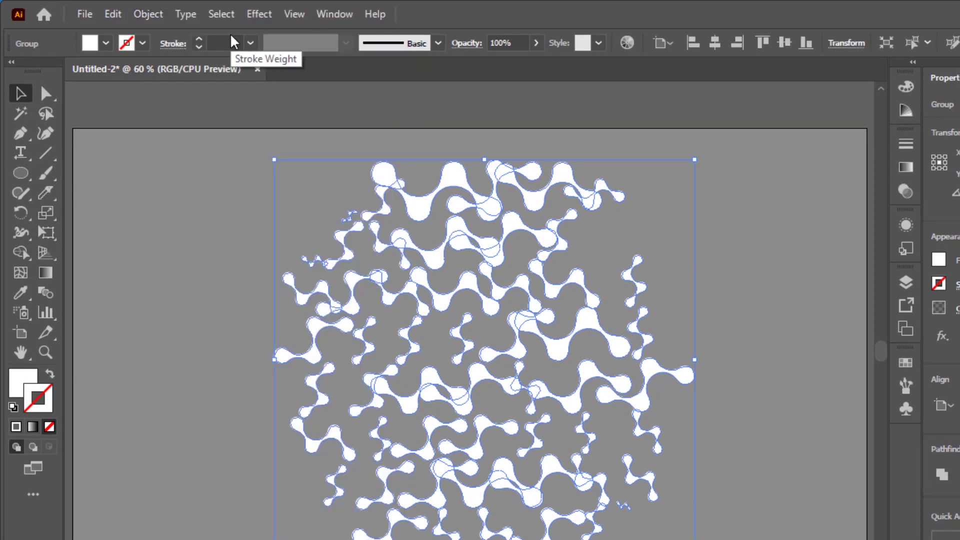
Paste a copy of the zigzag group in front and rotate the copy clockwise to about 299°, then deselect it
{"action": "left_click", "coordinate": [117, 15]}
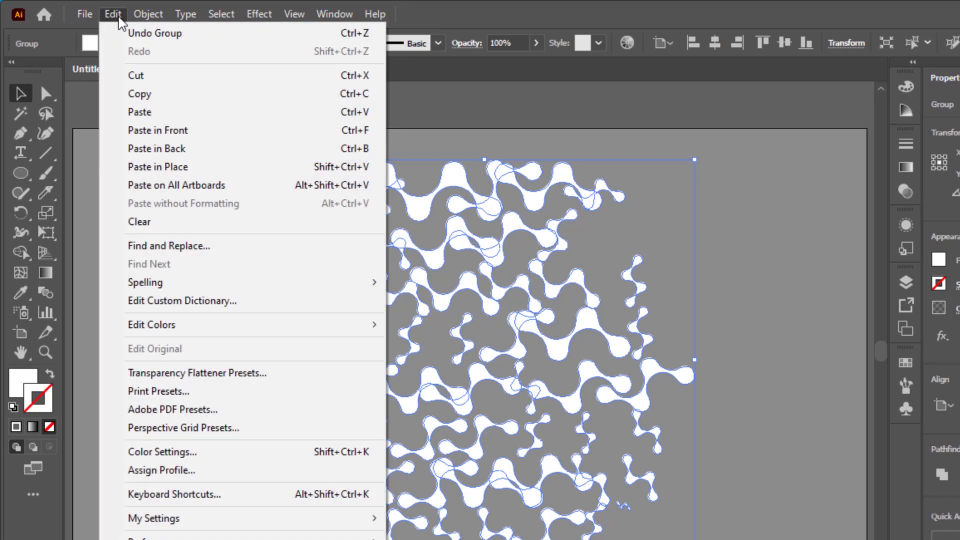
{"action": "left_click", "coordinate": [149, 95]}
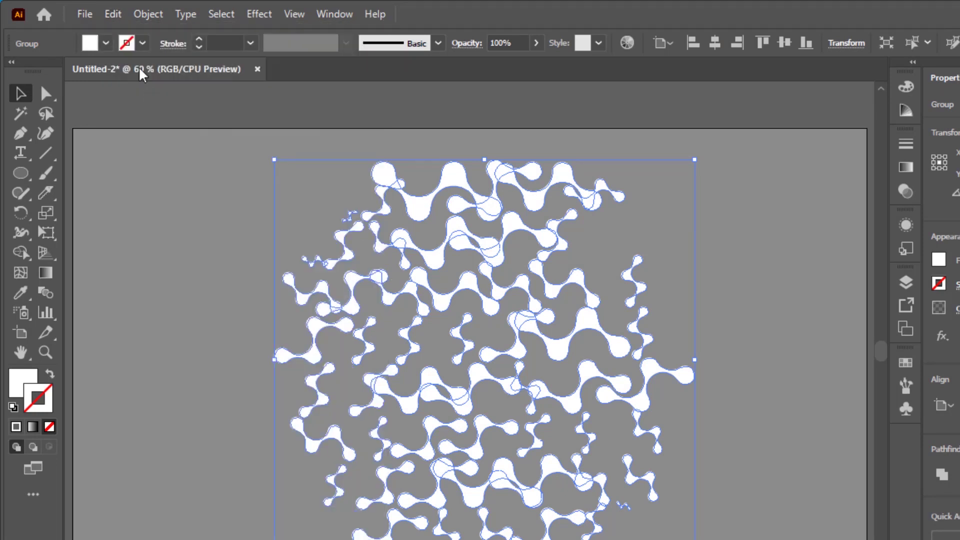
{"action": "left_click", "coordinate": [118, 16]}
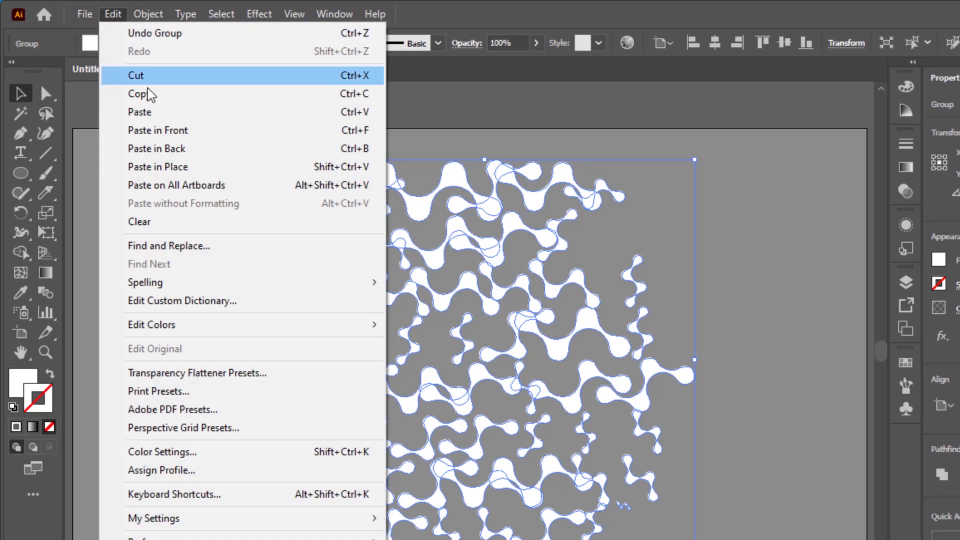
{"action": "left_click", "coordinate": [165, 131]}
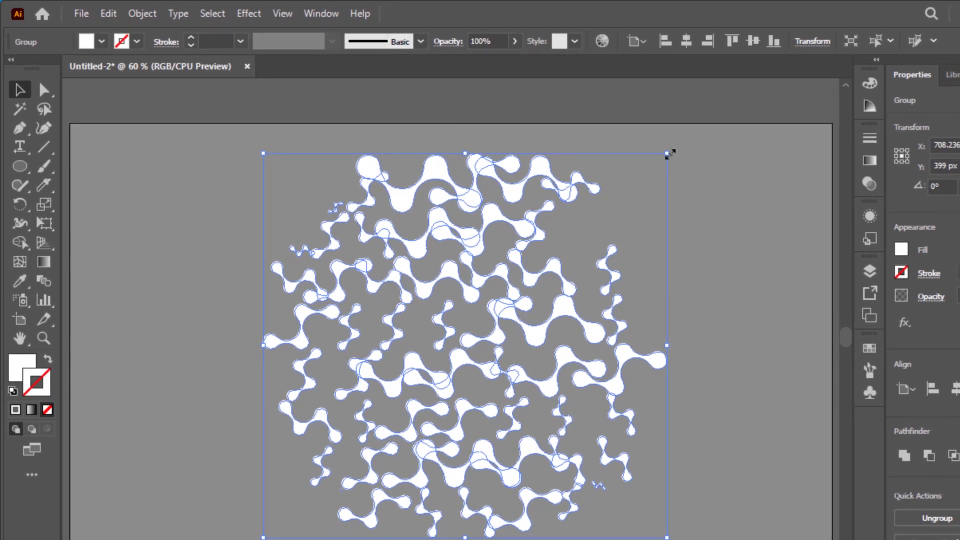
{"action": "left_click_drag", "start_coordinate": [670, 148], "coordinate": [756, 308]}
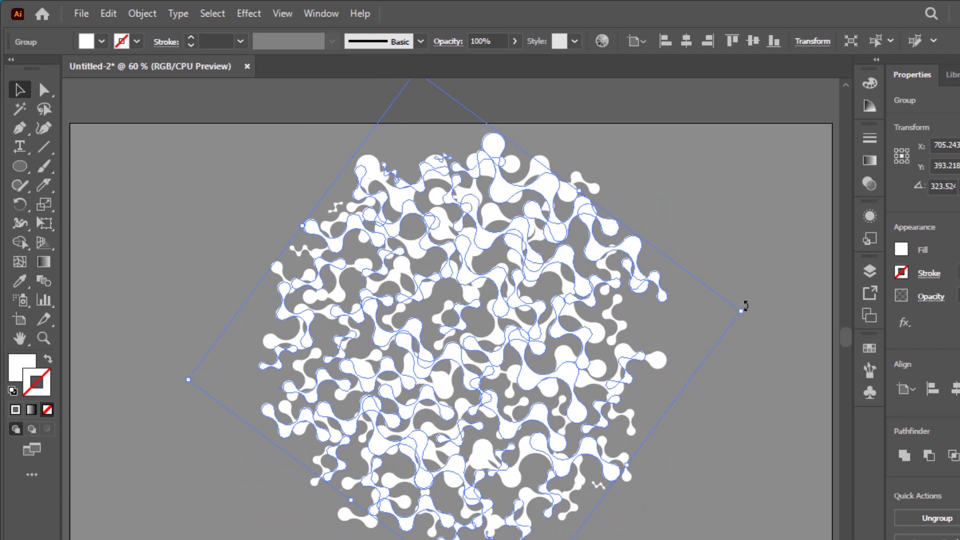
{"action": "left_click_drag", "start_coordinate": [751, 309], "coordinate": [764, 375]}
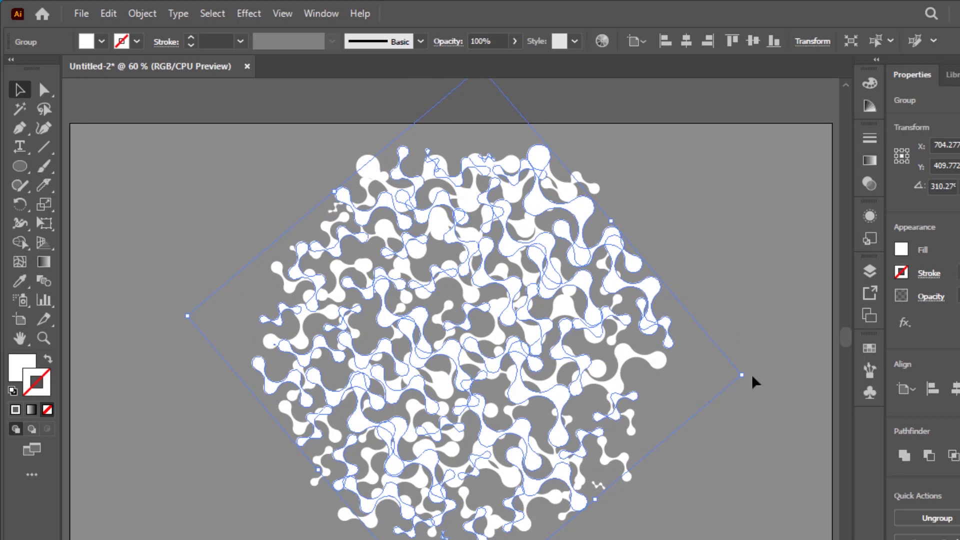
{"action": "left_click_drag", "start_coordinate": [746, 375], "coordinate": [763, 437]}
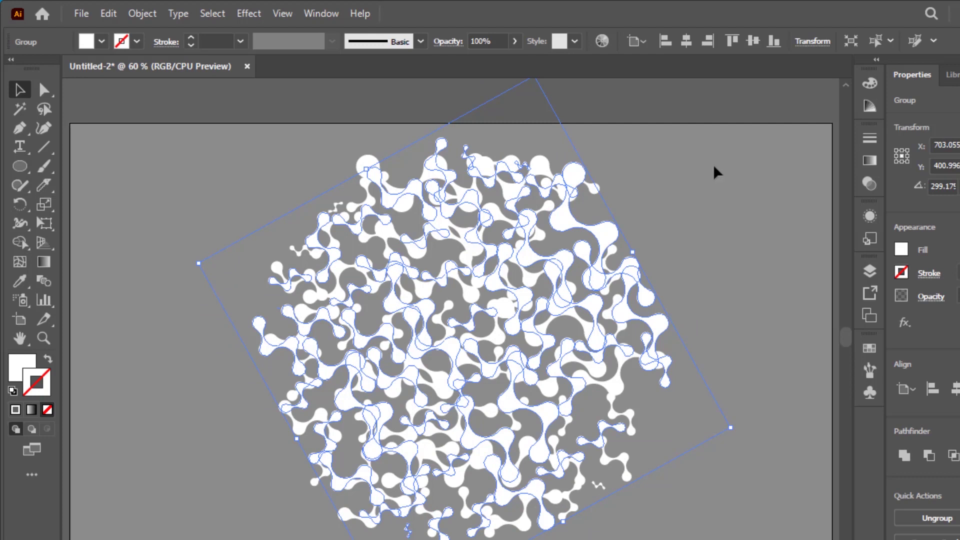
{"action": "left_click", "coordinate": [714, 111]}
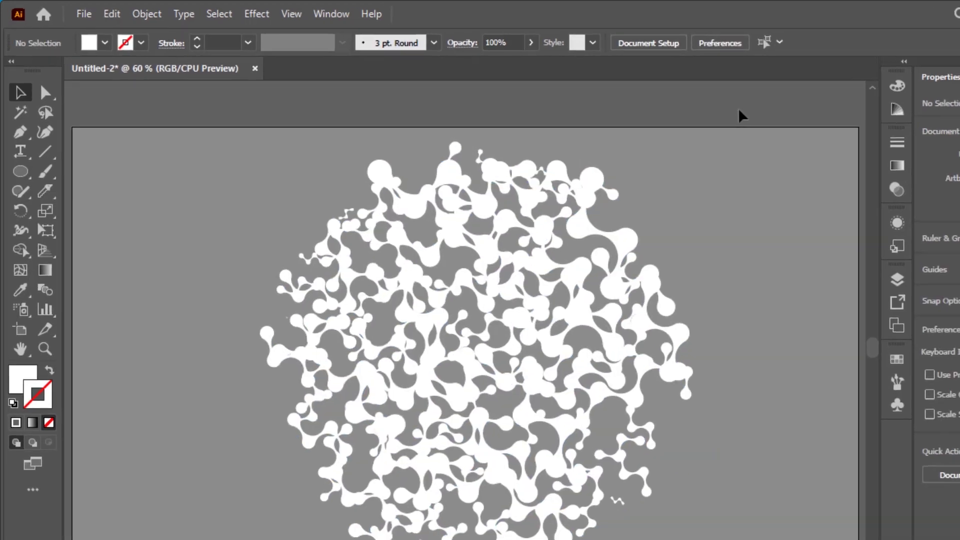
Select all the artwork and ungroup both zigzag groups into separate compound paths
{"action": "left_click", "coordinate": [227, 15]}
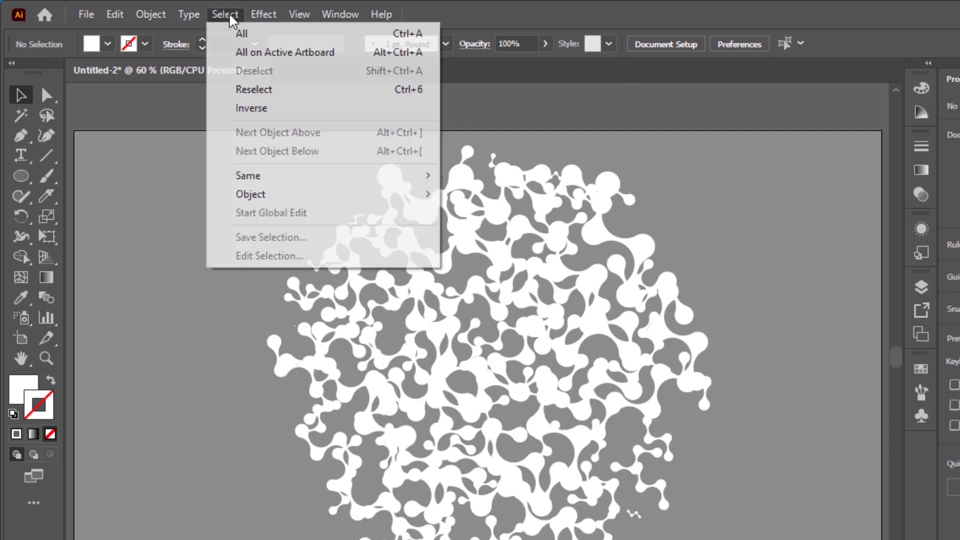
{"action": "left_click", "coordinate": [245, 34]}
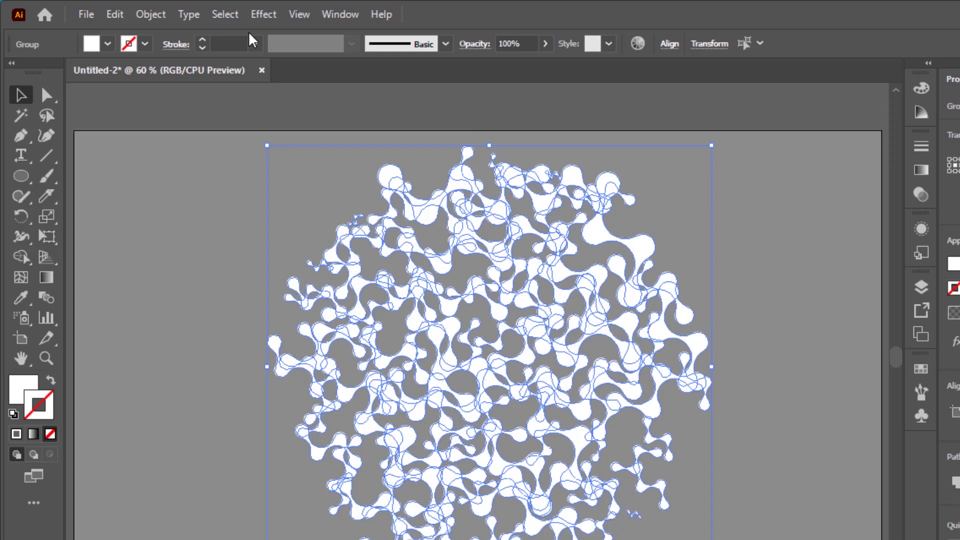
{"action": "left_click", "coordinate": [156, 19]}
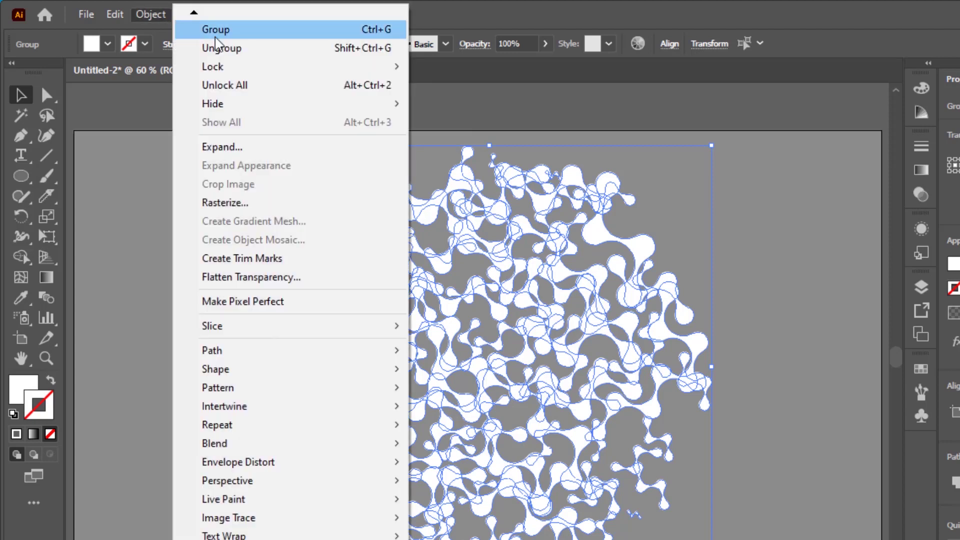
{"action": "left_click", "coordinate": [319, 54]}
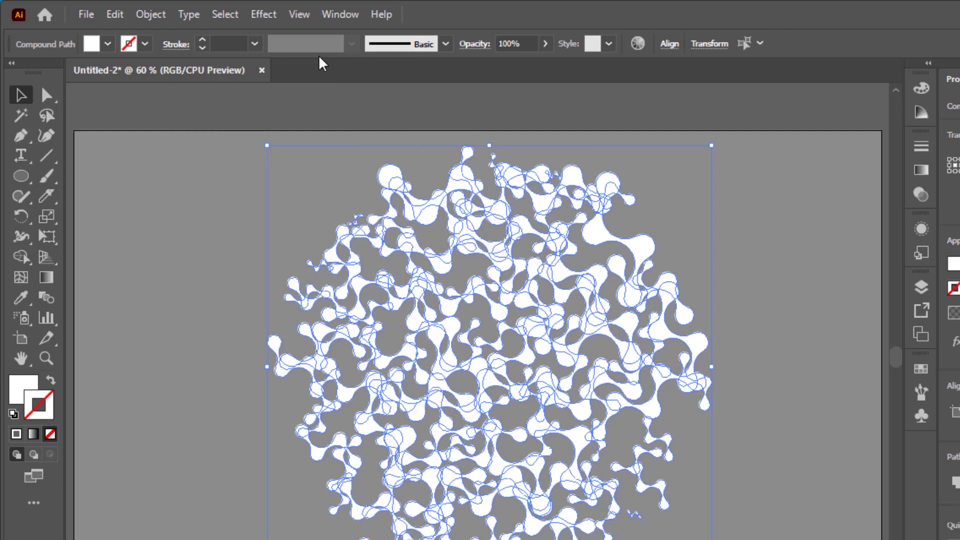
Run the randomus script on the selected shapes to randomize their opacity between 40 and 80, accept the result and deselect
{"action": "left_click", "coordinate": [87, 15]}
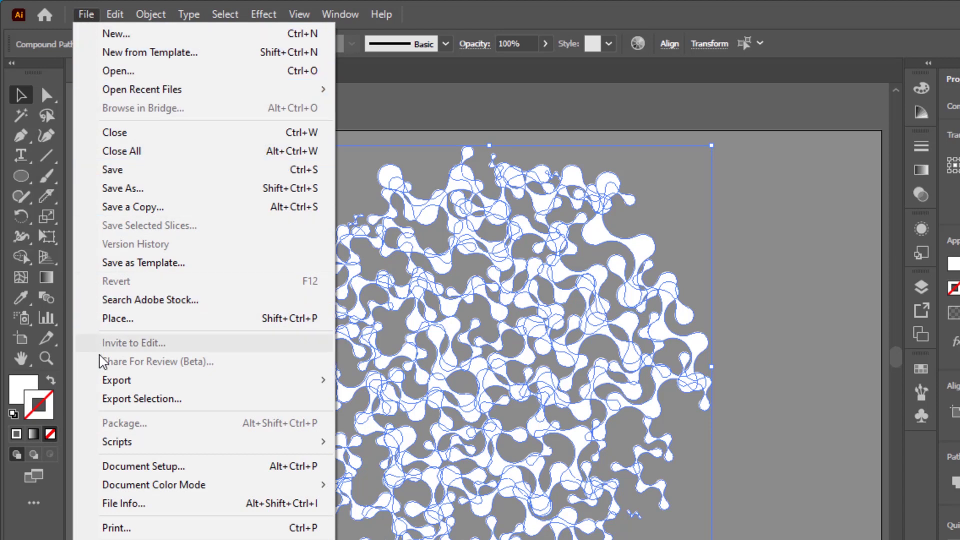
{"action": "mouse_move", "coordinate": [125, 446]}
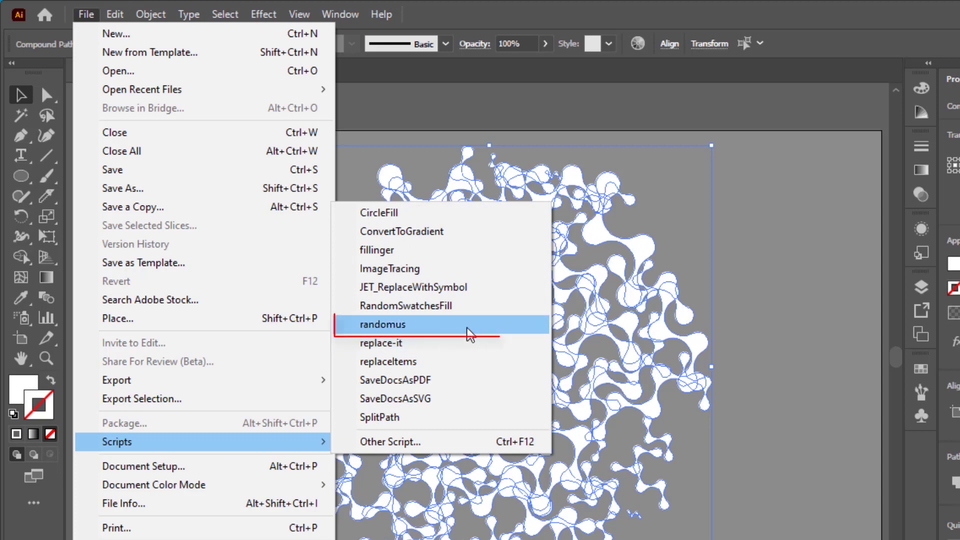
{"action": "left_click", "coordinate": [470, 334]}
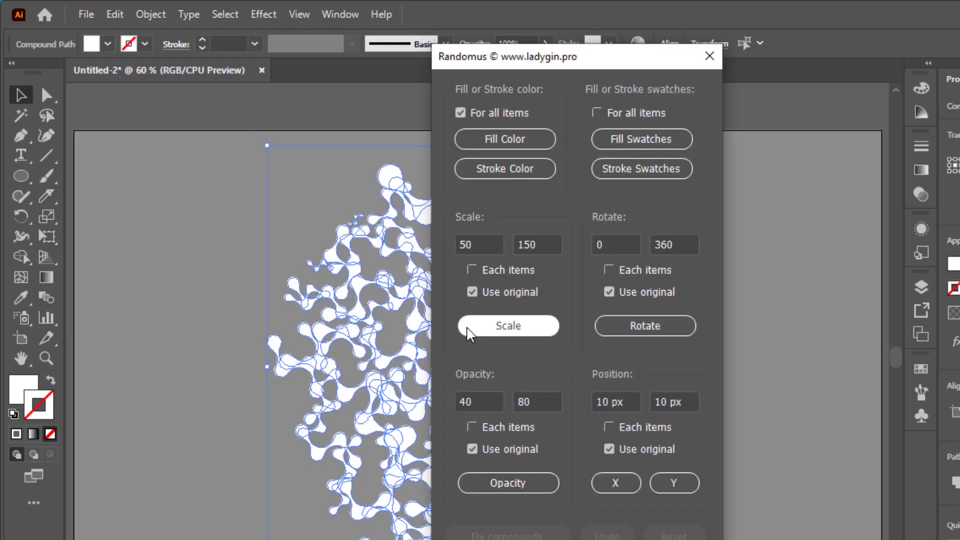
{"action": "left_click_drag", "start_coordinate": [533, 61], "coordinate": [770, 63]}
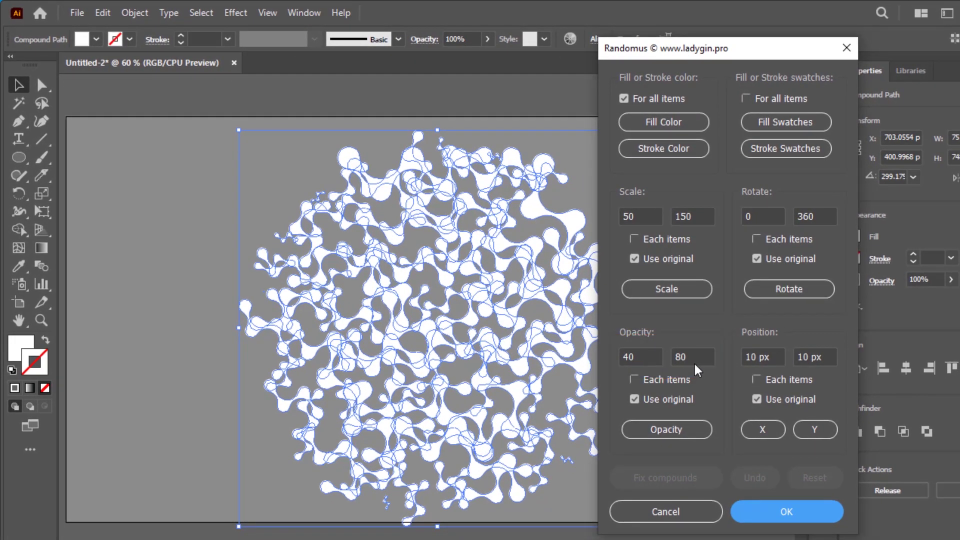
{"action": "left_click", "coordinate": [686, 432]}
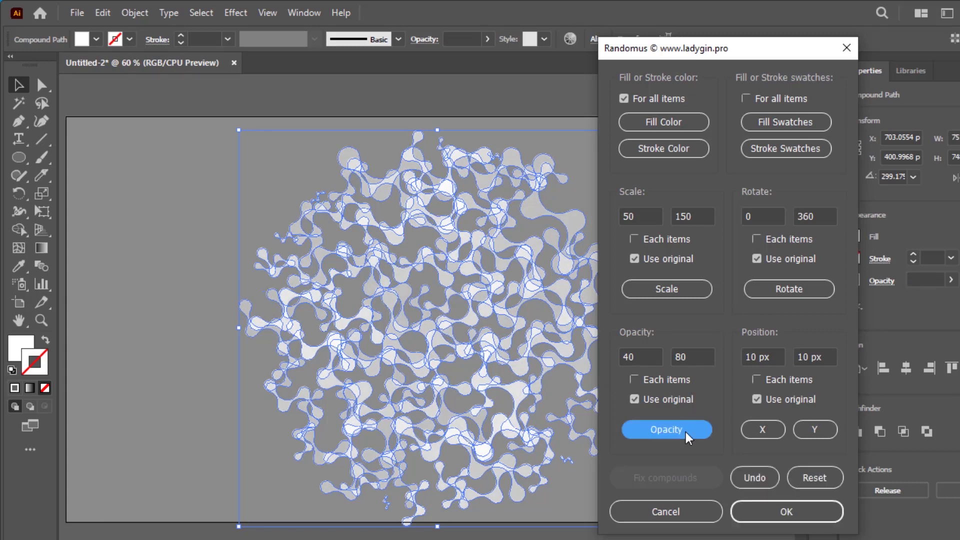
{"action": "left_click", "coordinate": [781, 513]}
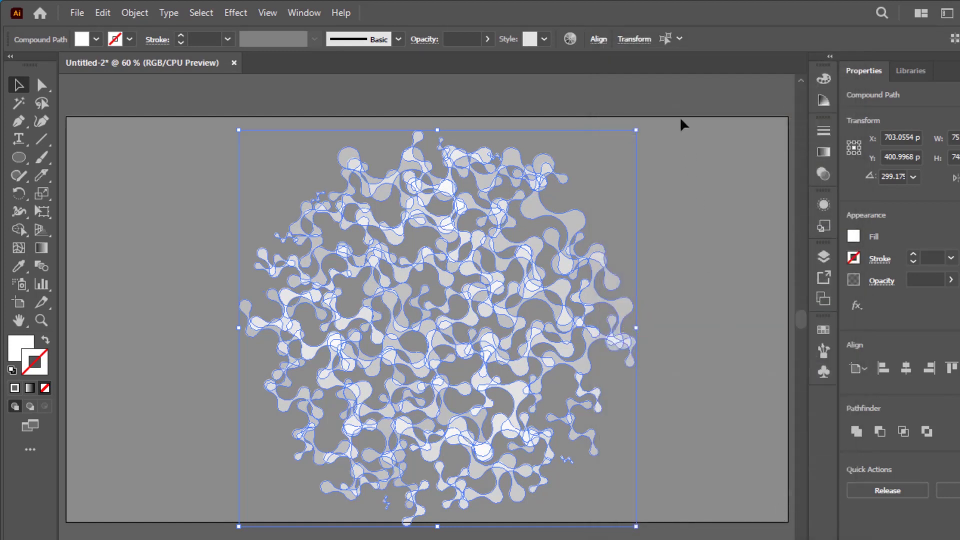
{"action": "left_click", "coordinate": [679, 113]}
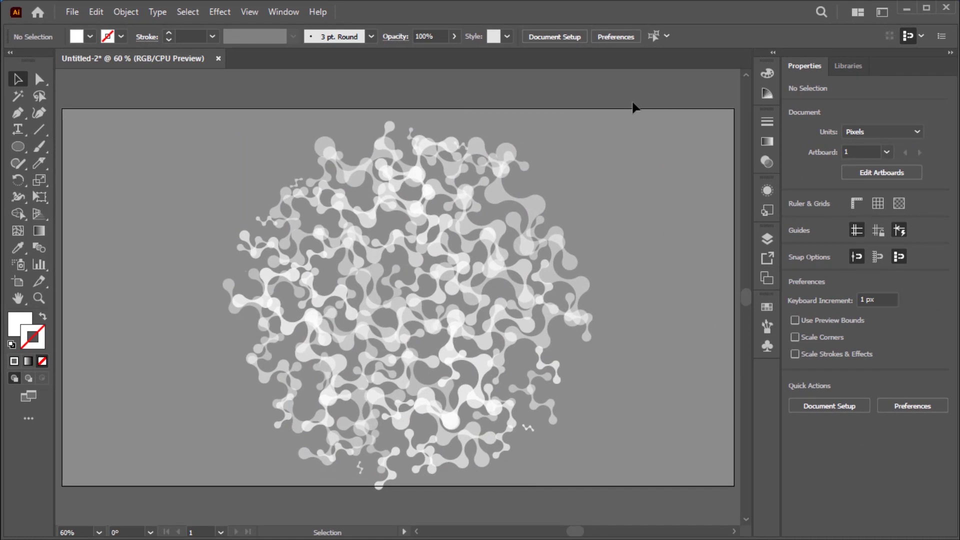